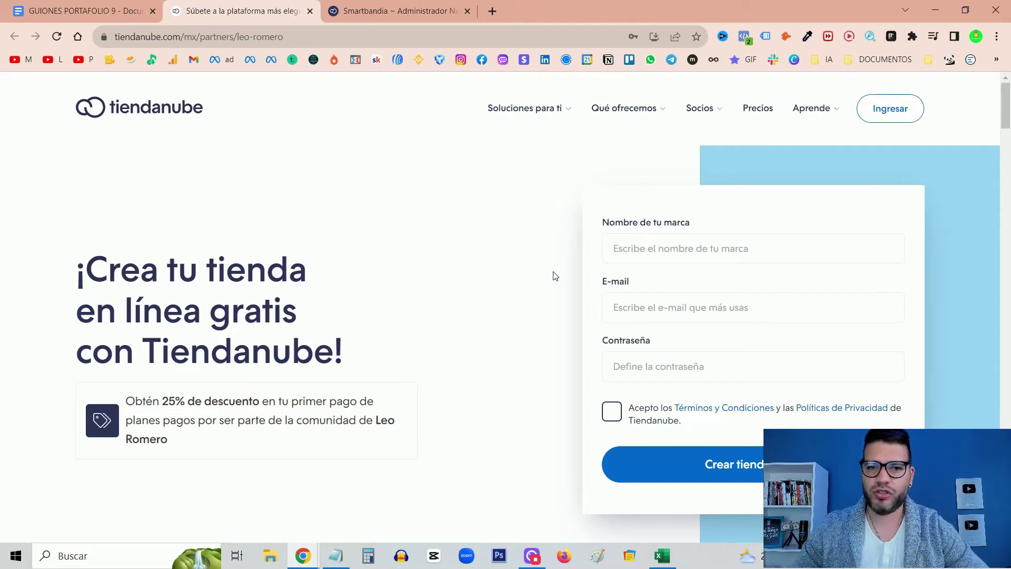
Switch to the store's admin and open its coupons list to examine the MASCOTA15 coupon's code and discount.
key("ctrl+Tab")
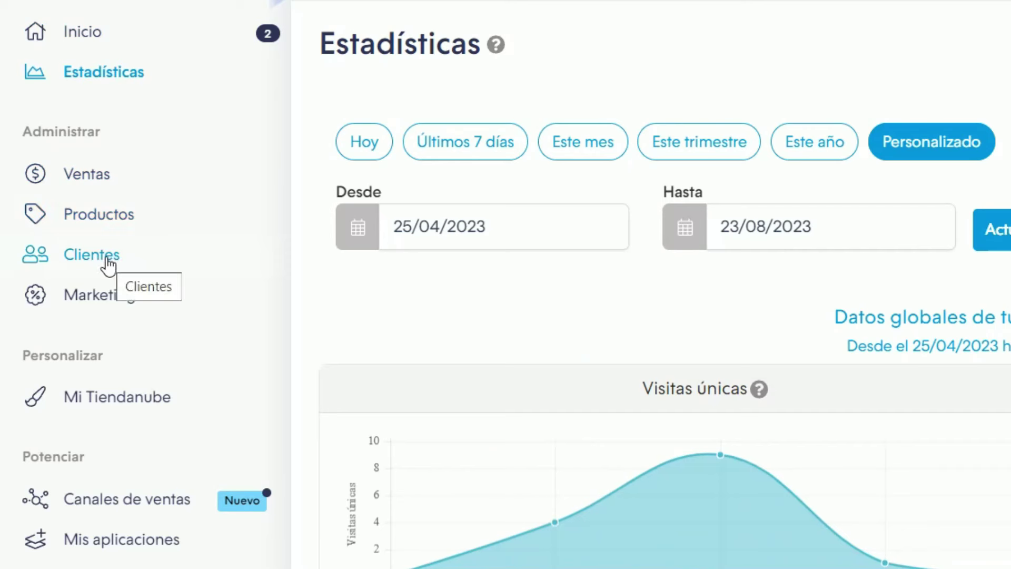
left_click(108, 301)
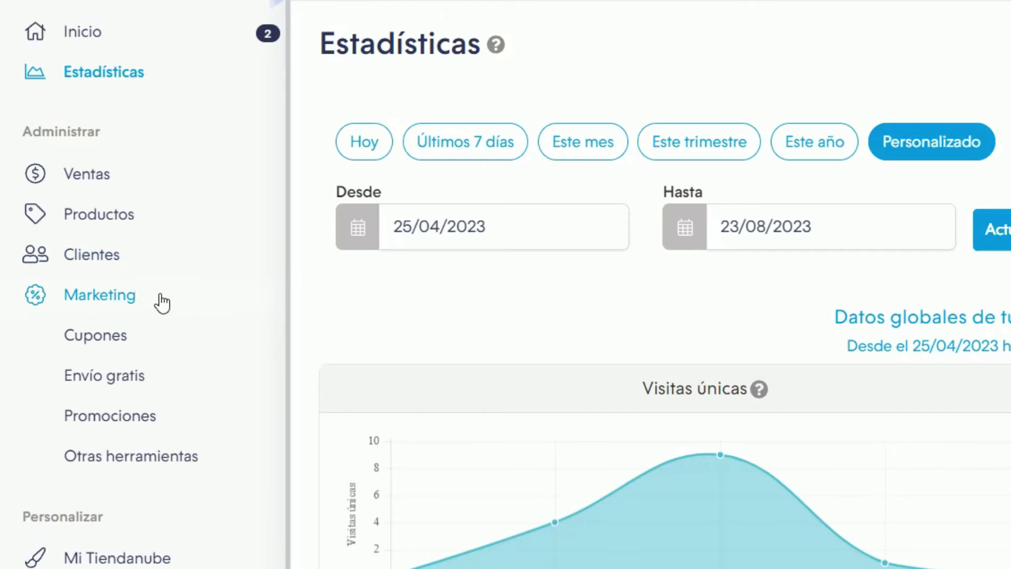
left_click(112, 384)
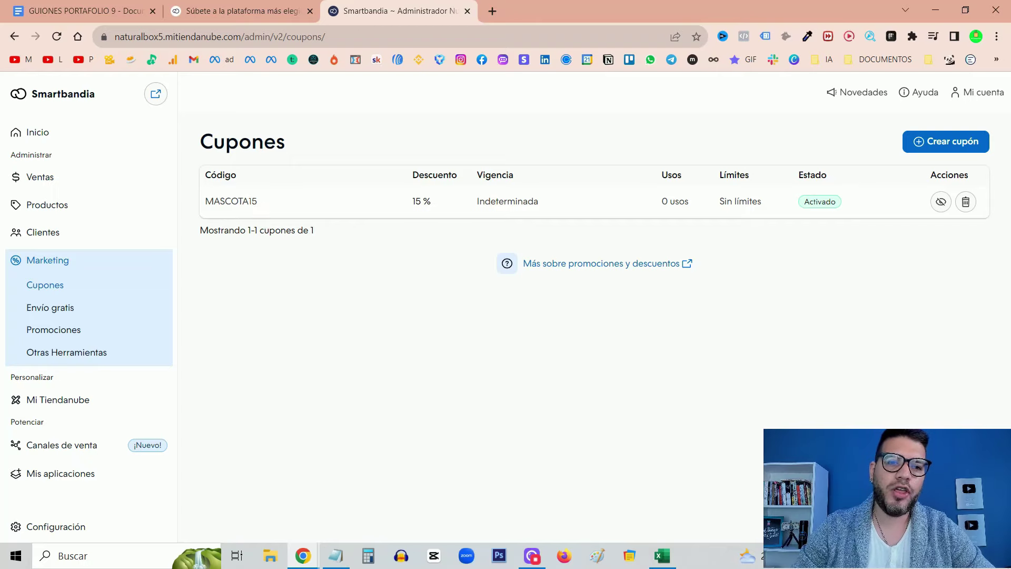
double_click(218, 202)
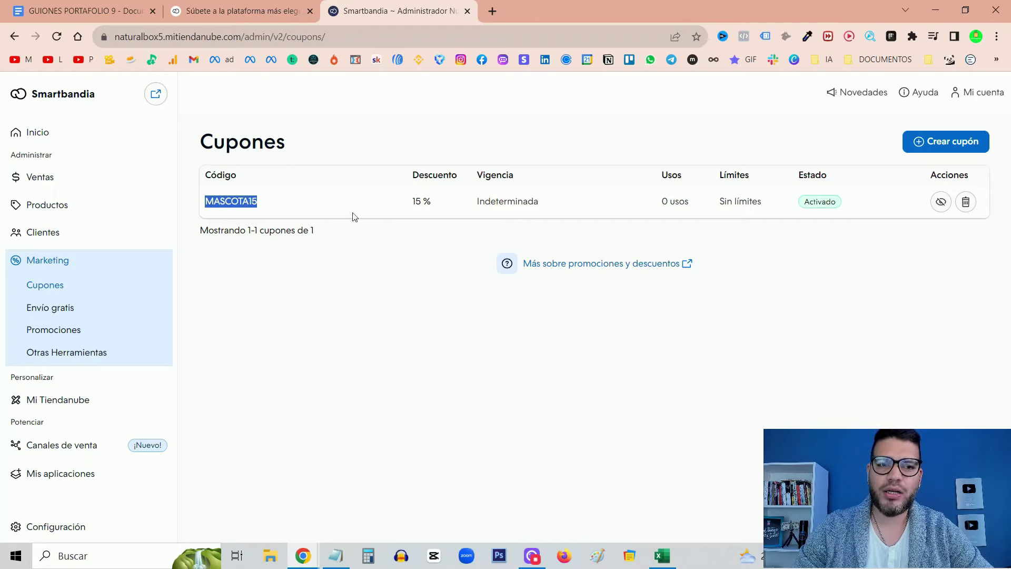
left_click(431, 208)
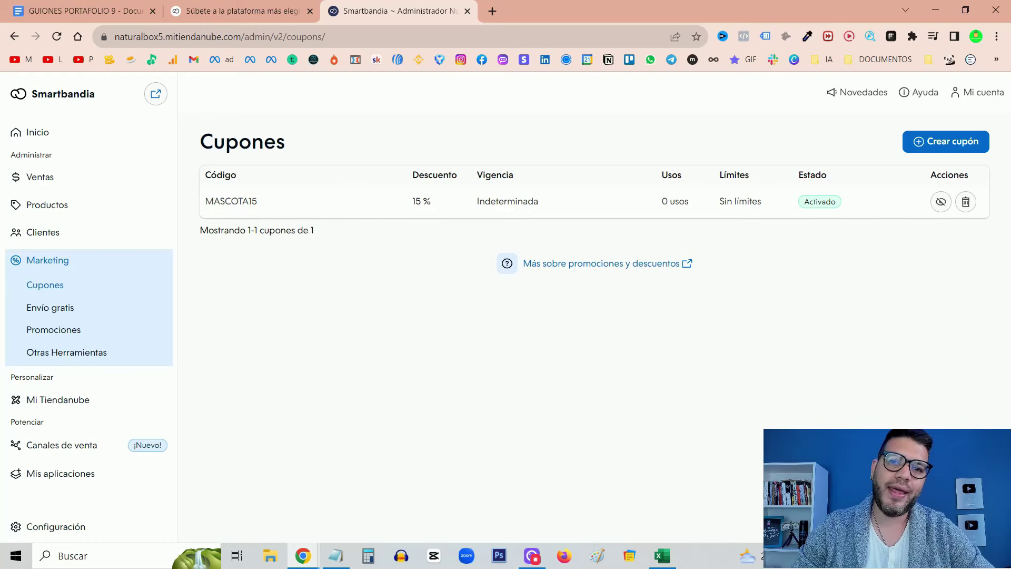
left_click_drag(429, 201, 412, 203)
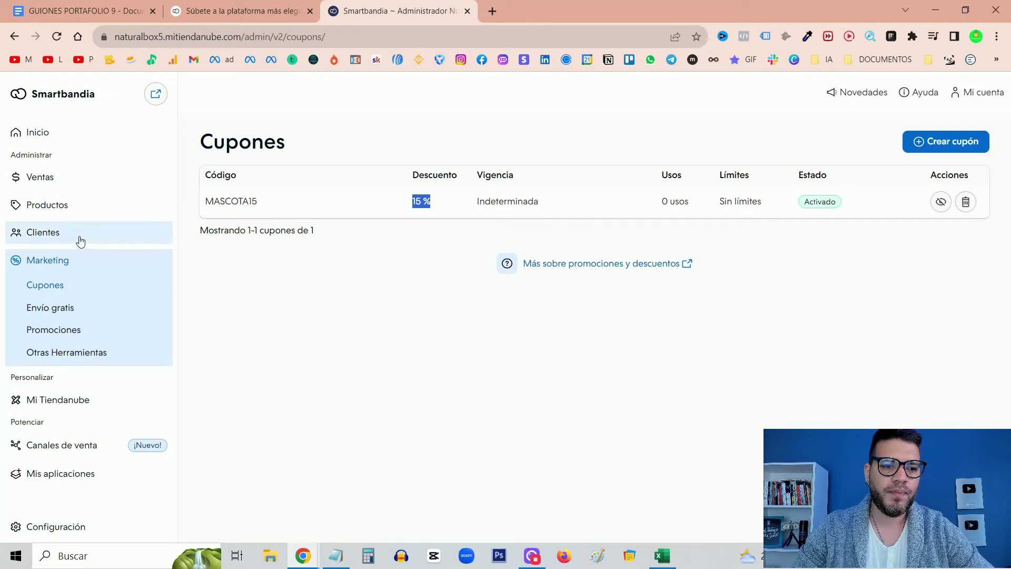
Look over the store's design section and the home dashboard's setup tasks and tips.
left_click(57, 406)
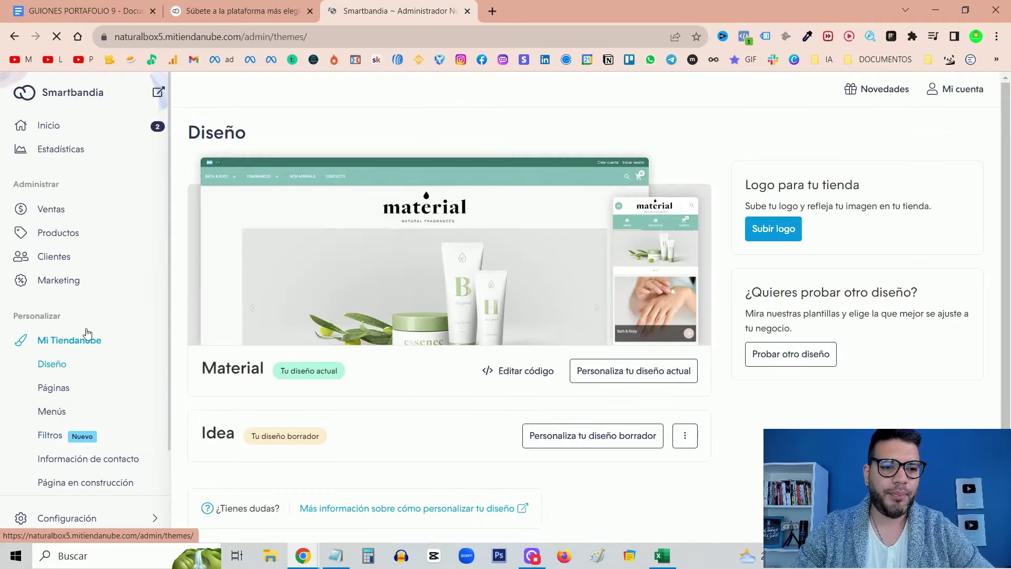
scroll(87, 333, "down", 2)
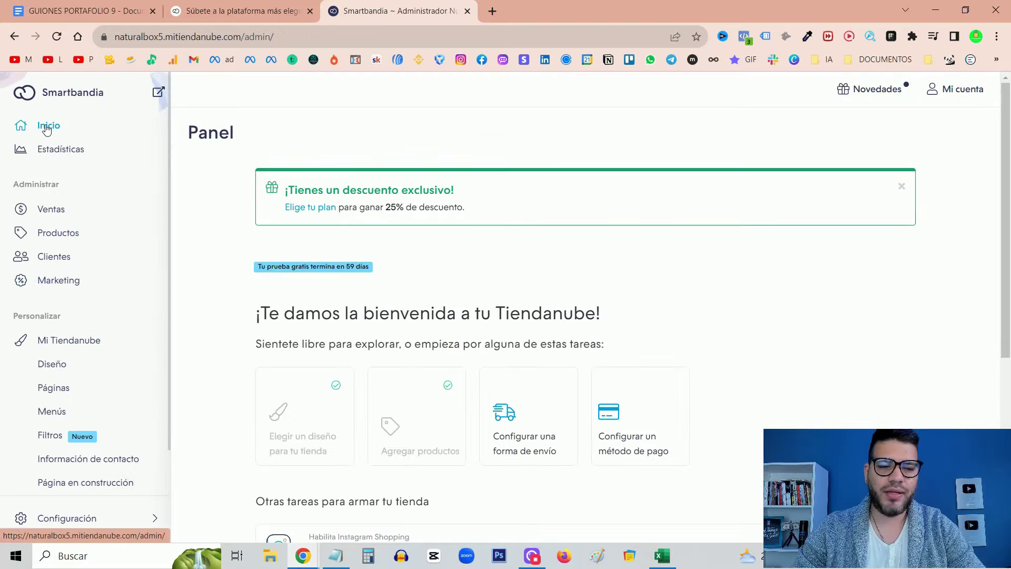
scroll(521, 274, "down", 3)
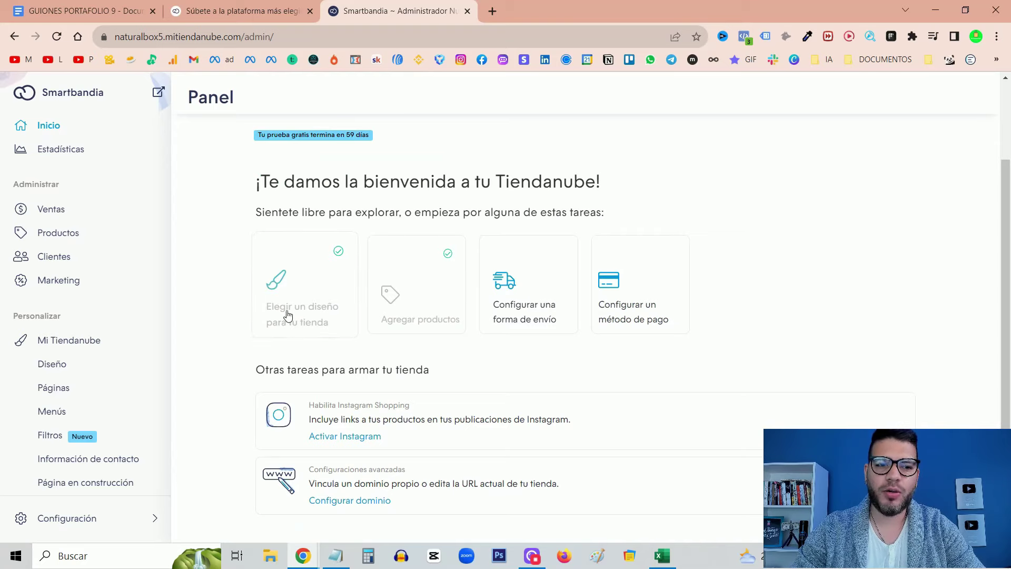
scroll(99, 350, "down", 1)
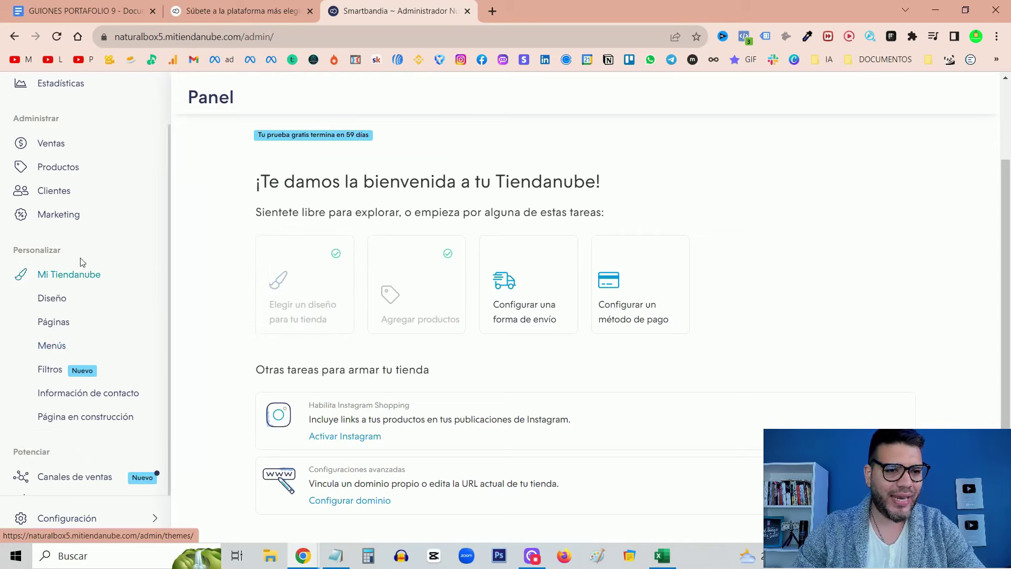
scroll(97, 274, "down", 3)
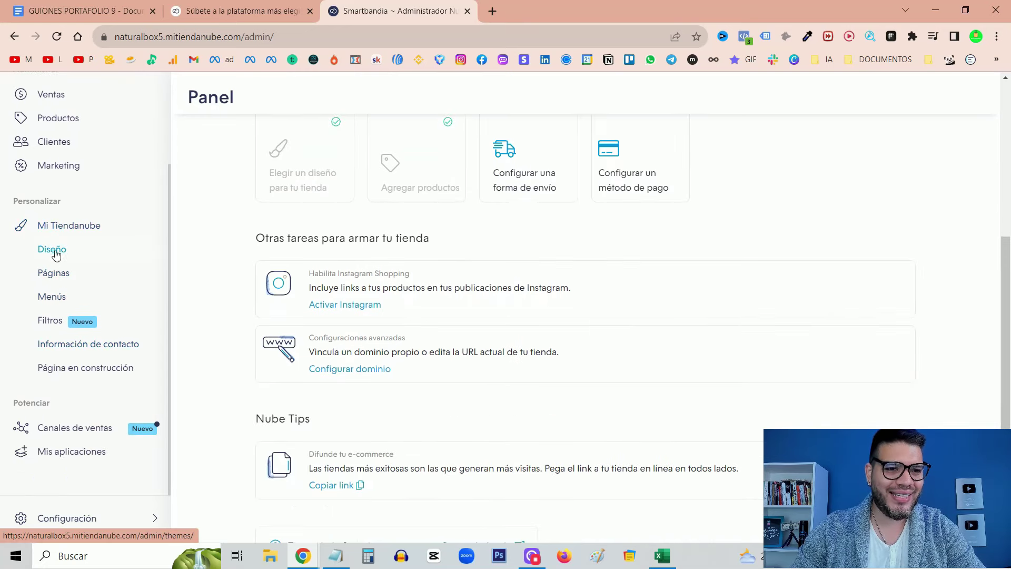
Open the store's design page and review the current Material design and the Idea draft.
left_click(55, 251)
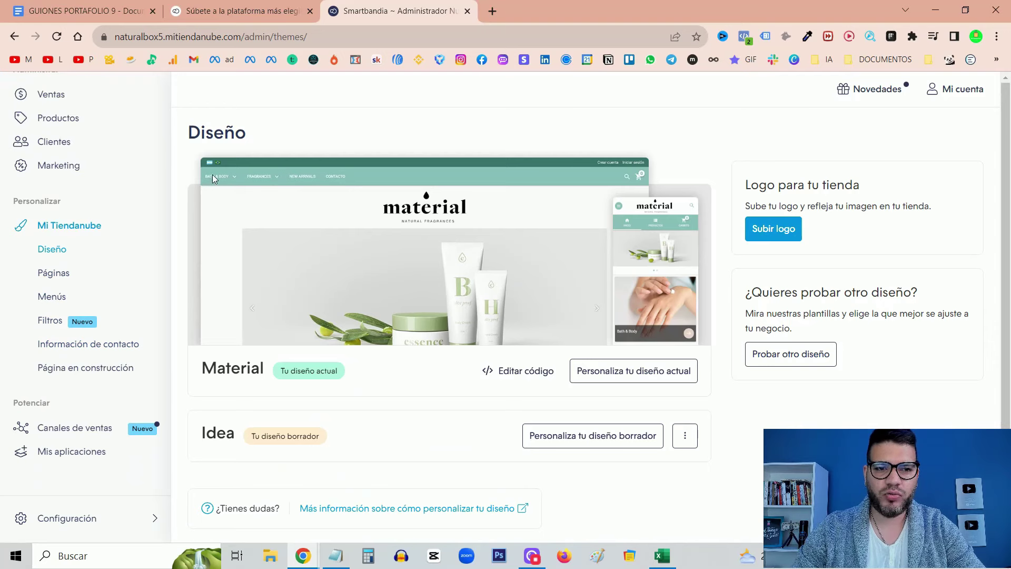
scroll(473, 316, "down", 2)
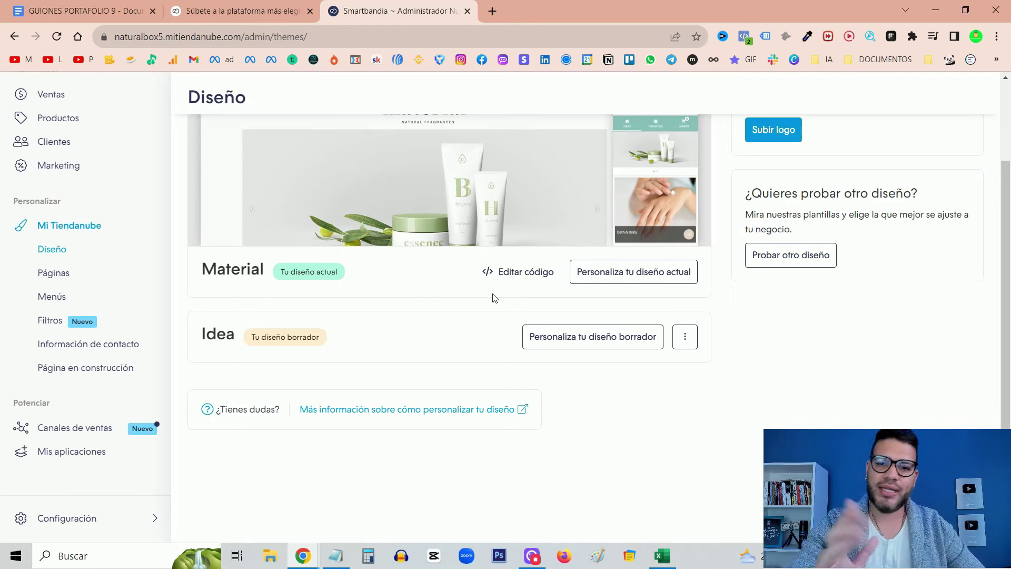
scroll(494, 298, "up", 2)
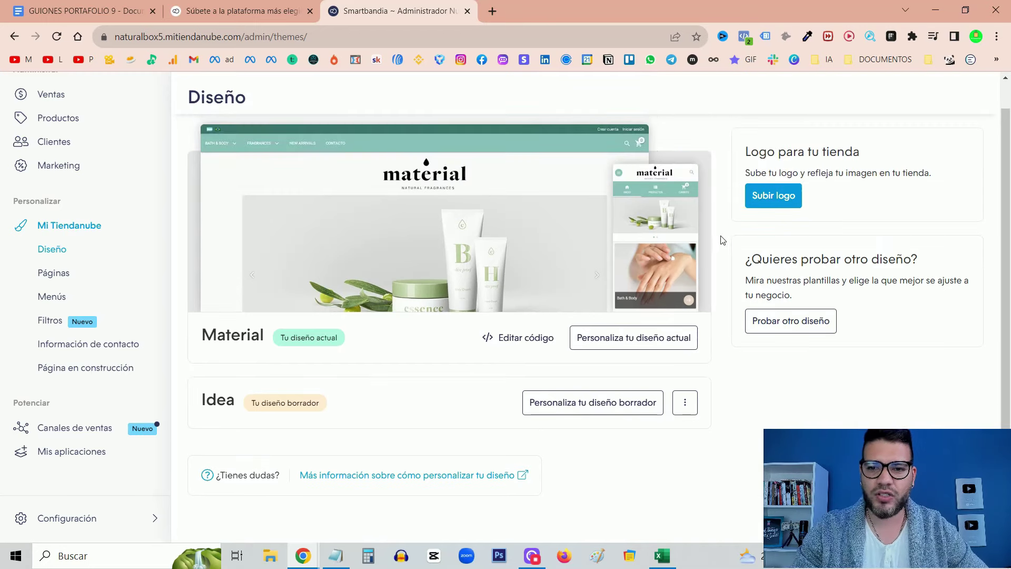
Open the current Material design for customization, examine its mobile storefront preview, and return to the design page.
left_click(610, 341)
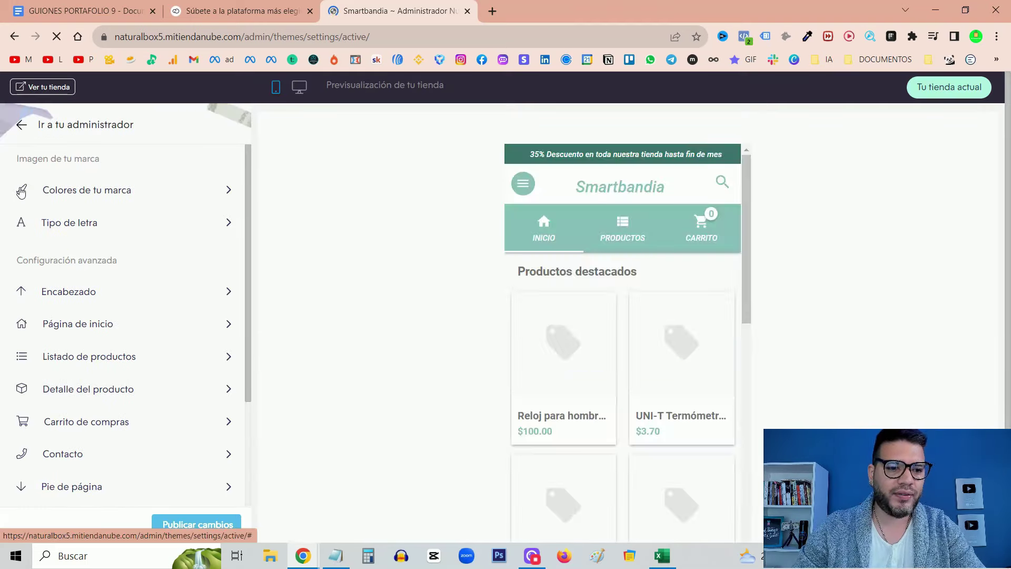
scroll(634, 332, "down", 9)
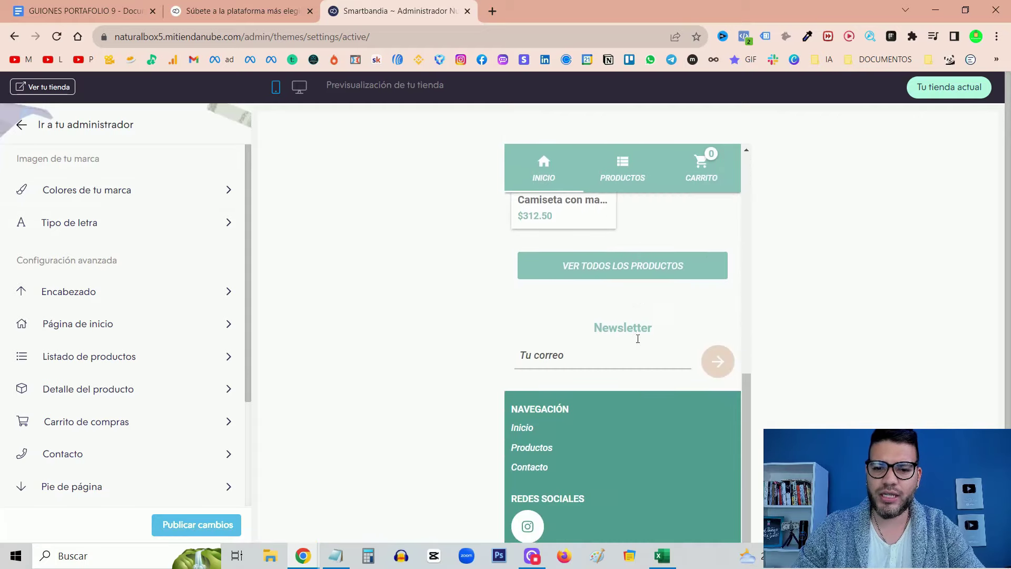
scroll(633, 364, "up", 10)
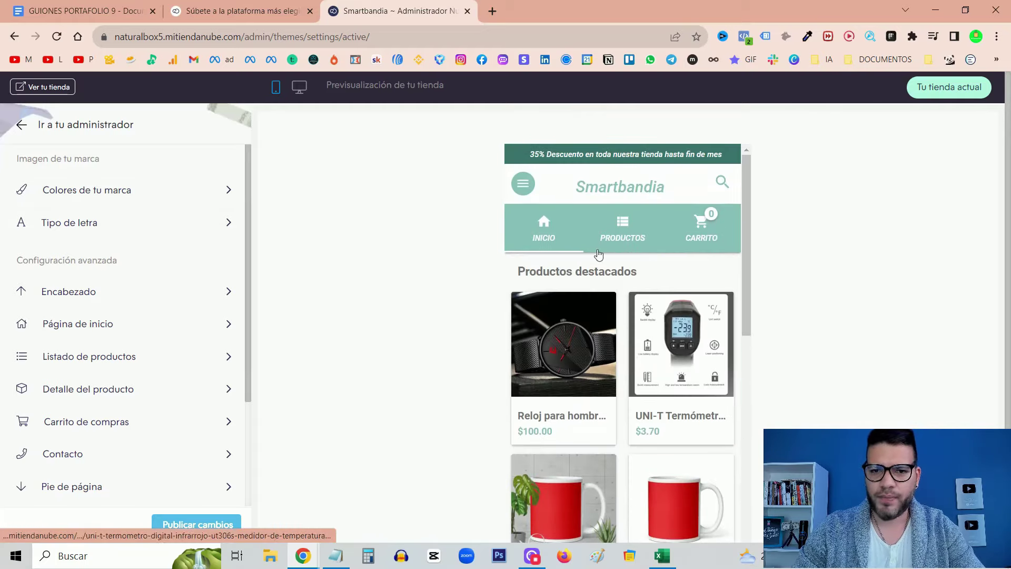
scroll(627, 337, "down", 5)
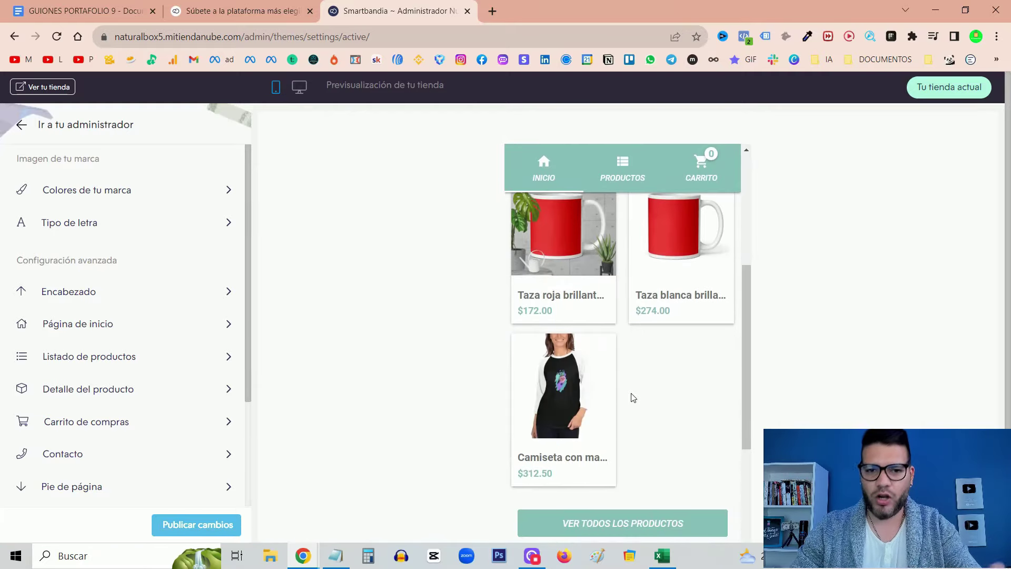
left_click(20, 127)
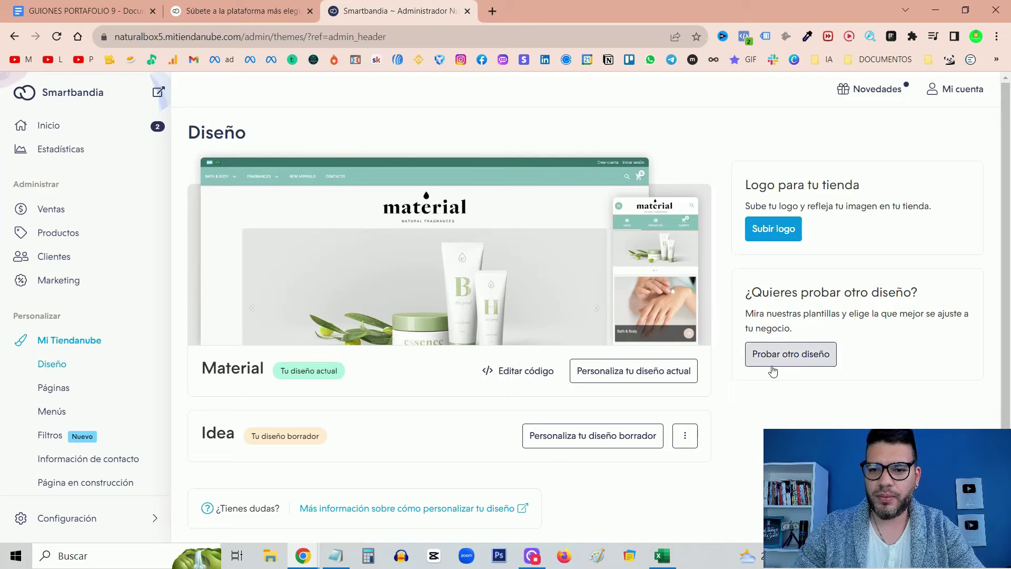
Open the catalogue of alternative store designs and browse the templates for different business categories.
left_click(800, 360)
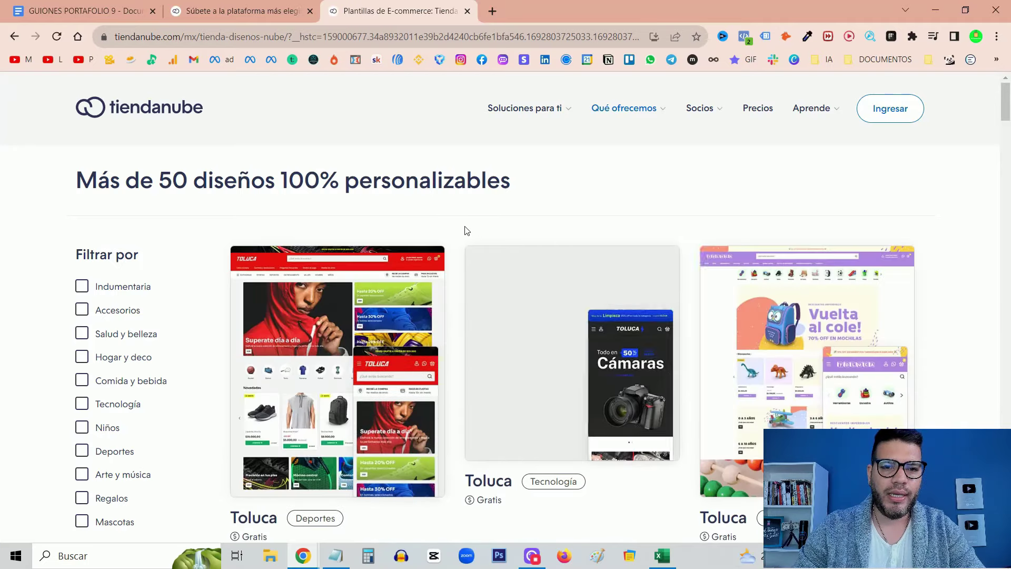
scroll(461, 227, "down", 3)
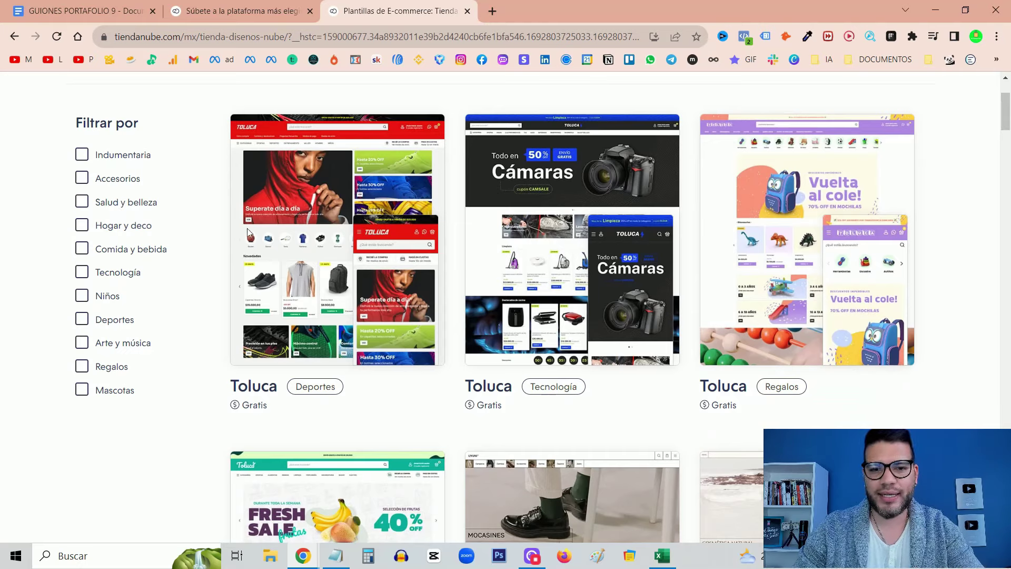
mouse_move(245, 199)
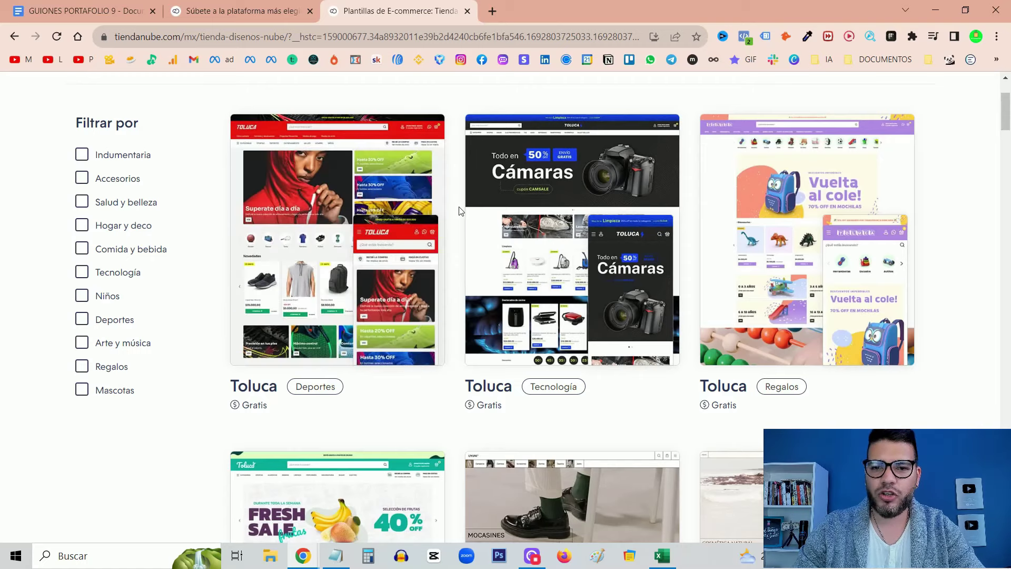
scroll(460, 210, "down", 13)
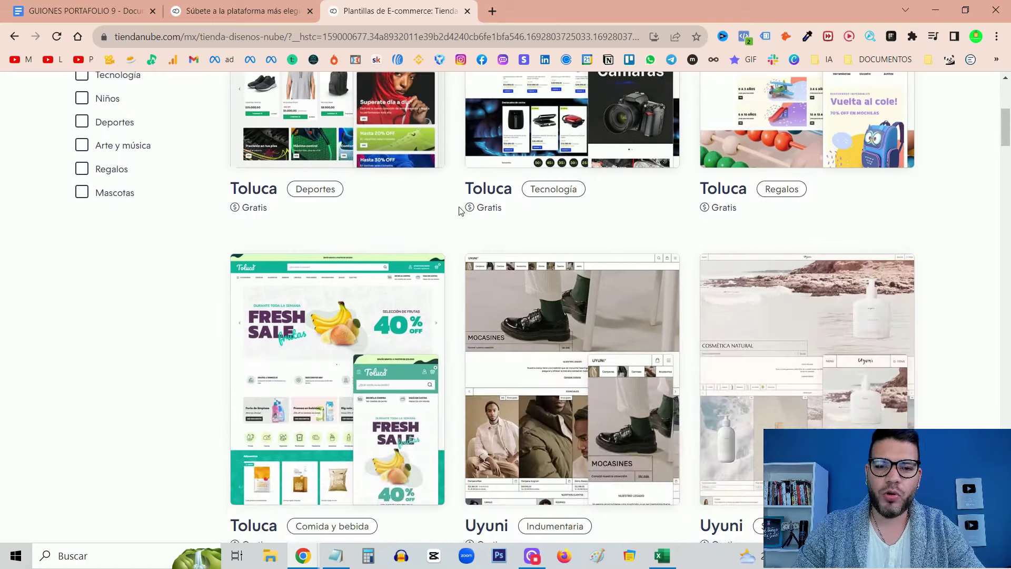
scroll(459, 211, "down", 5)
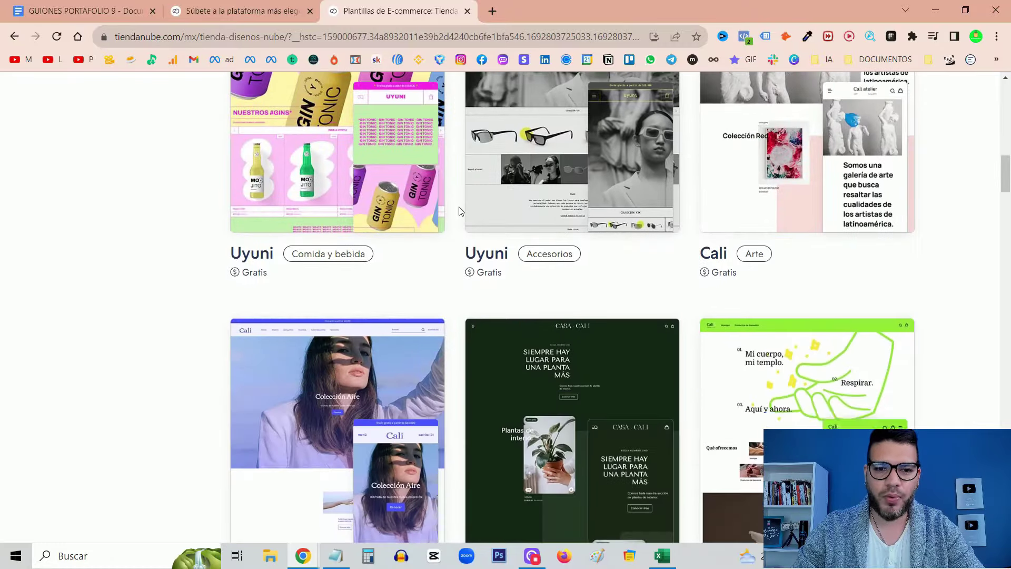
scroll(459, 211, "up", 6)
mouse_move(573, 239)
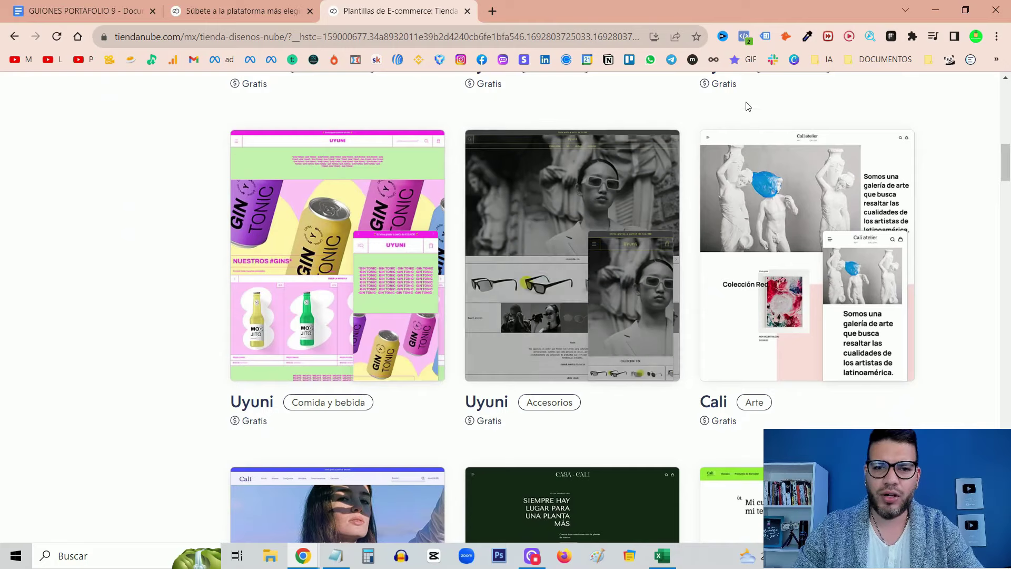
scroll(456, 172, "down", 11)
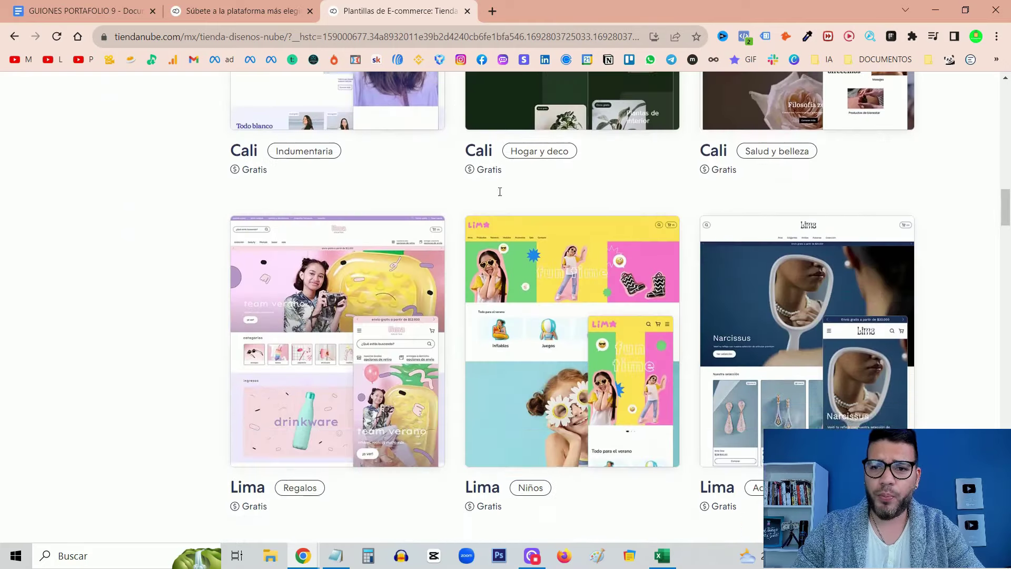
scroll(917, 185, "up", 6)
mouse_move(916, 185)
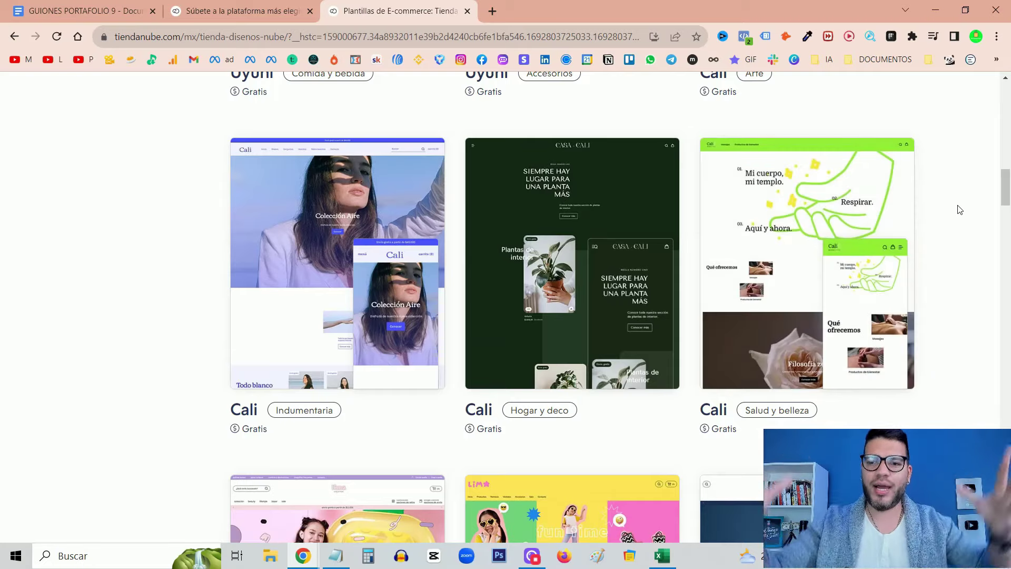
Open the features of the Cali design for Salud y belleza and examine its demo store in desktop view.
mouse_move(795, 264)
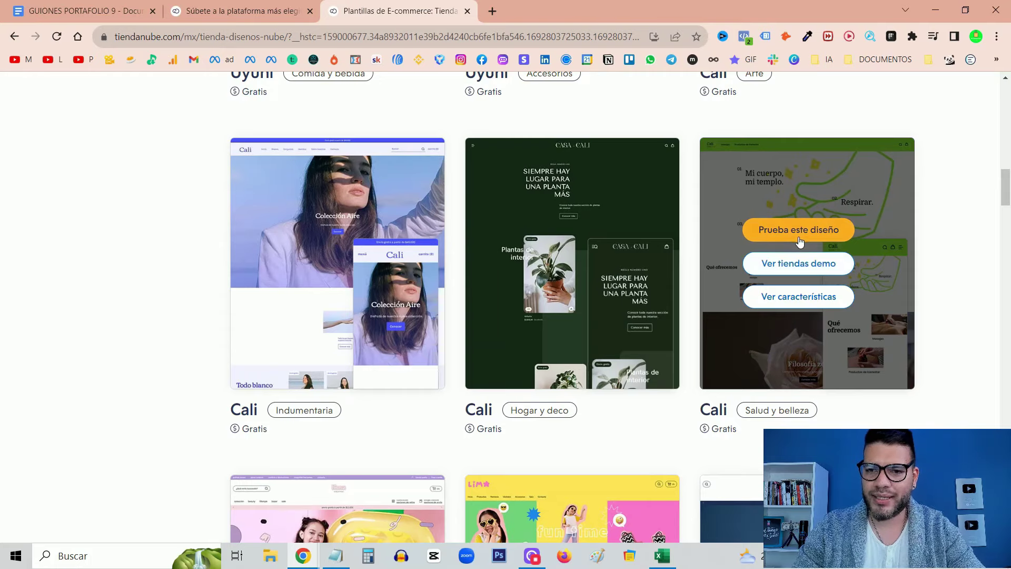
left_click(799, 297)
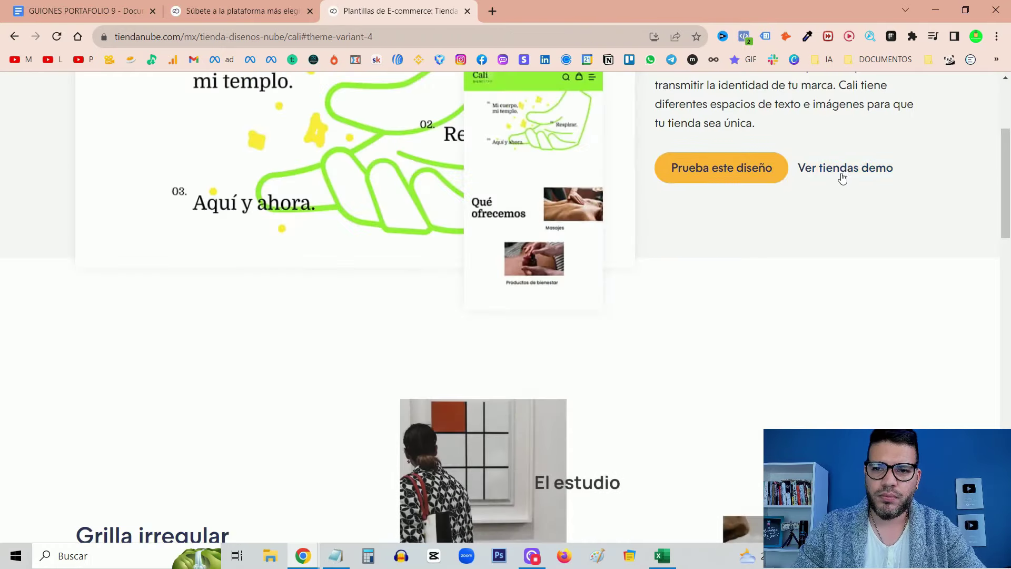
left_click(839, 172)
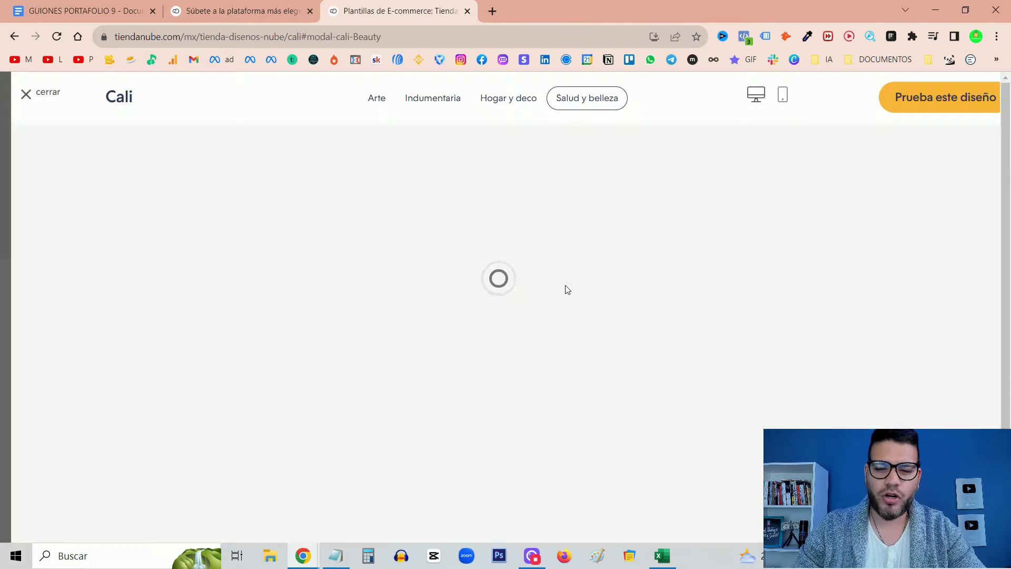
scroll(543, 242, "down", 6)
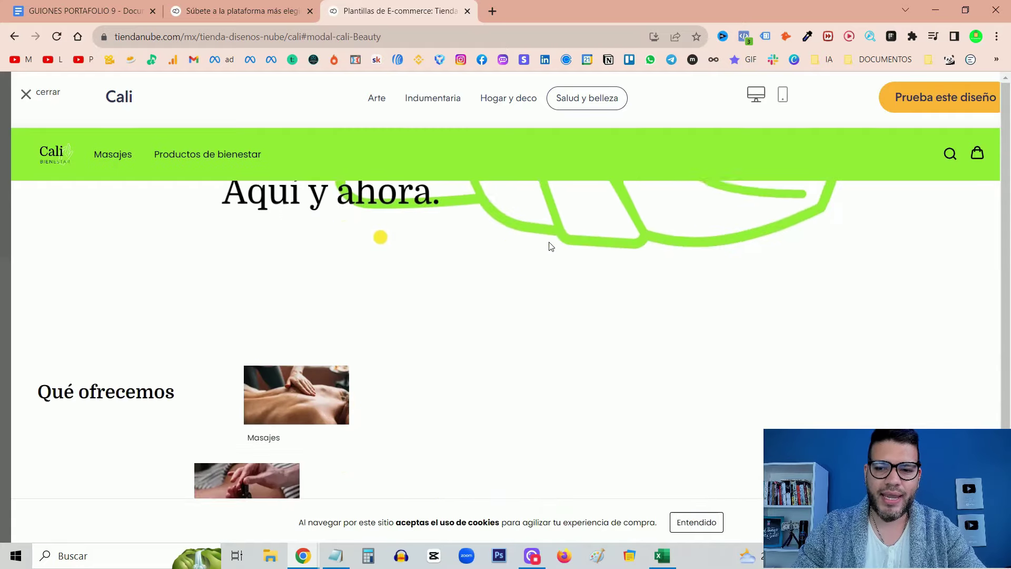
scroll(552, 249, "down", 6)
scroll(559, 266, "up", 10)
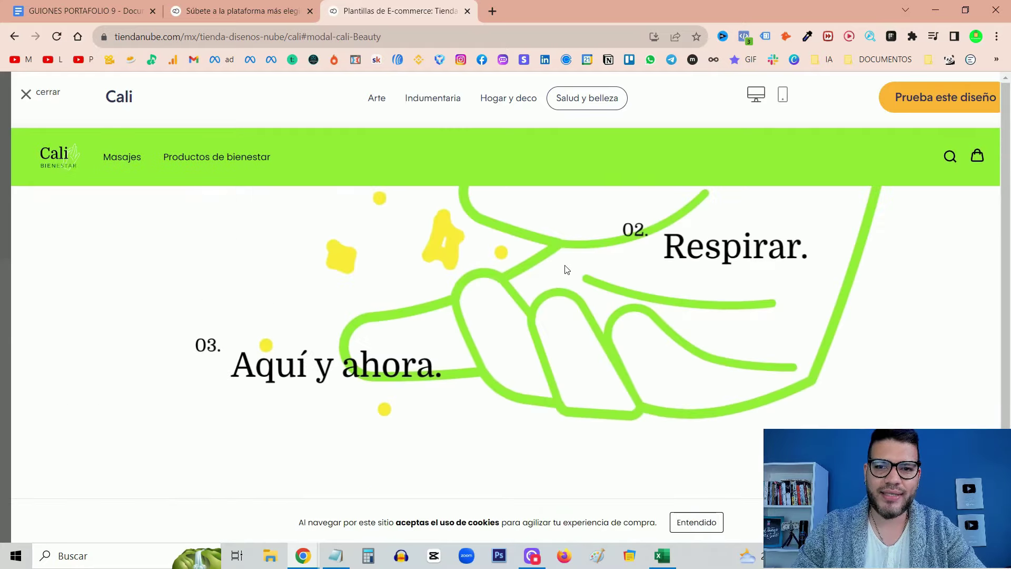
Switch the Cali demo store to the mobile view and look through its home page sections.
left_click(783, 95)
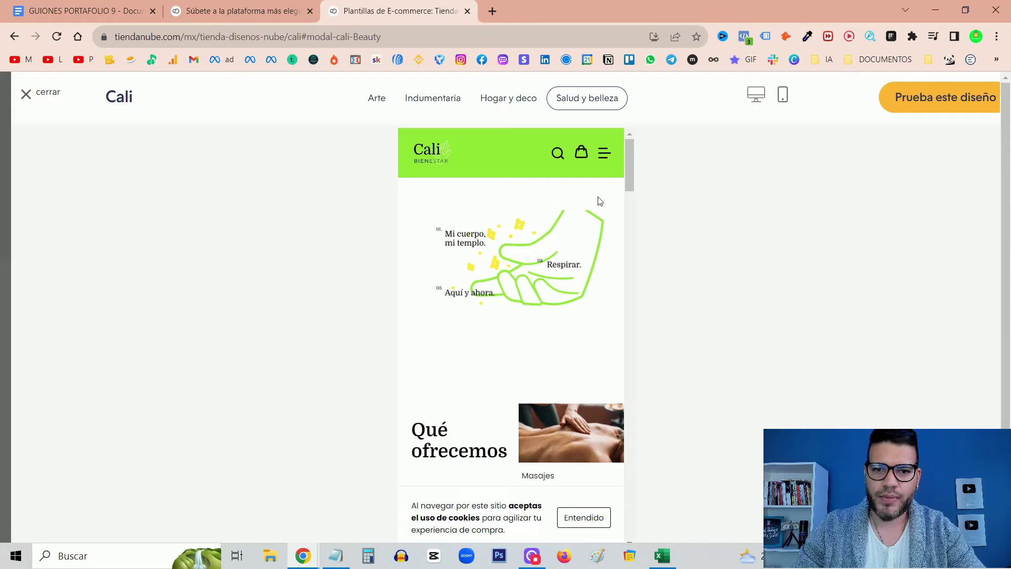
scroll(571, 233, "down", 3)
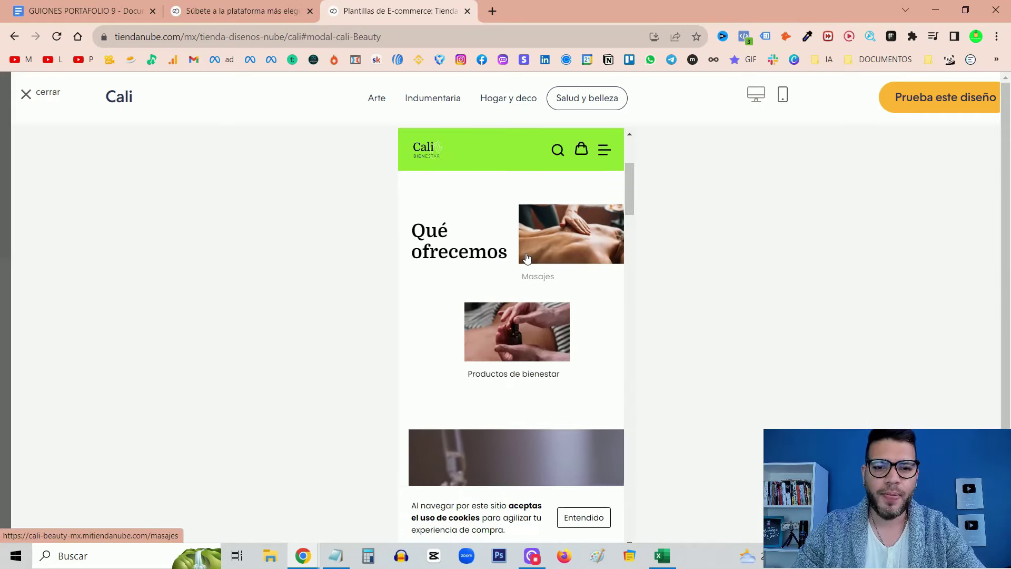
scroll(528, 263, "down", 8)
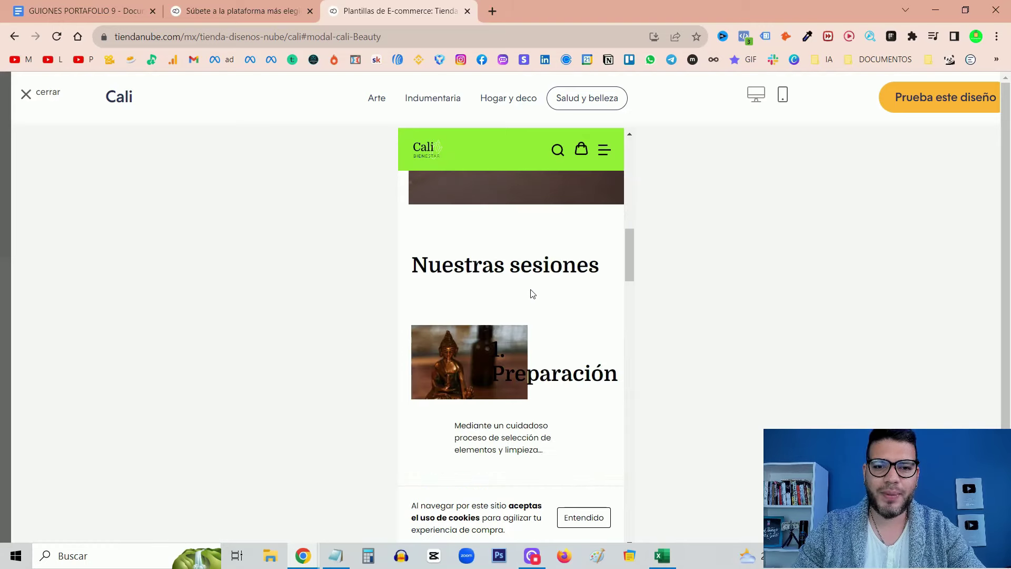
Look over the Cali demo's mobile home page sections again and close the demo store.
scroll(532, 294, "up", 8)
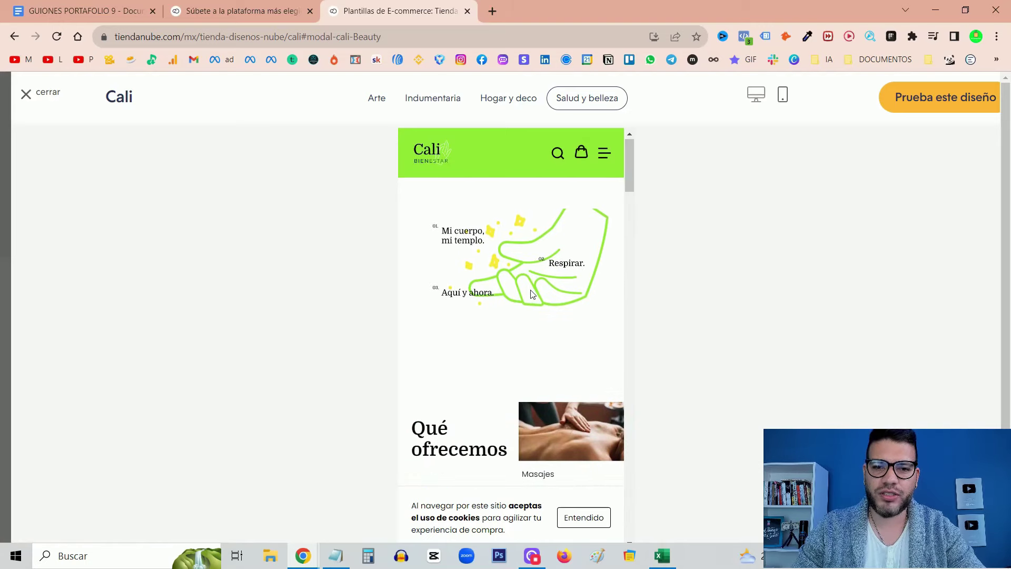
scroll(532, 294, "down", 10)
scroll(530, 289, "up", 4)
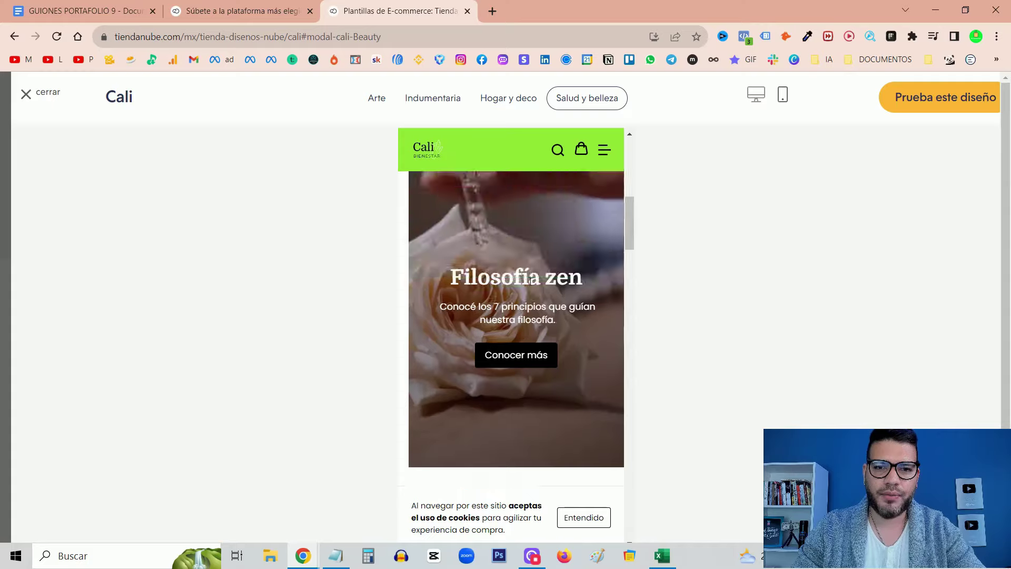
scroll(531, 282, "up", 4)
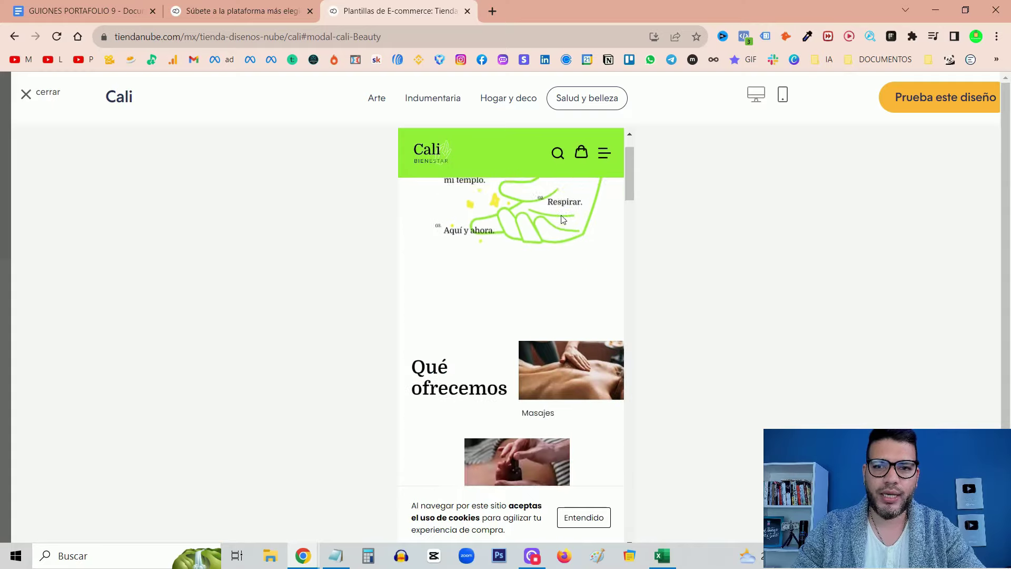
left_click(37, 96)
scroll(648, 300, "up", 3)
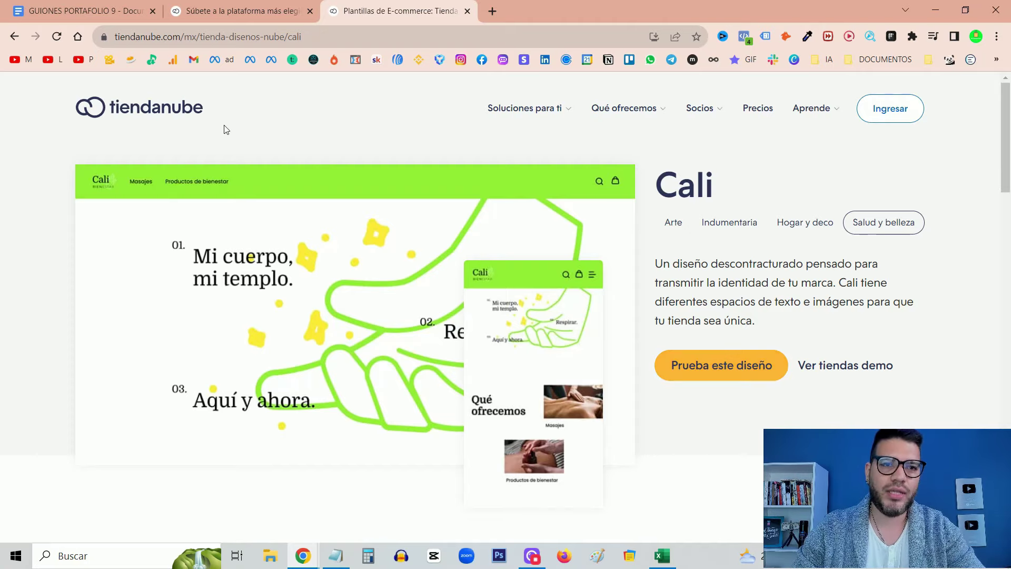
Return from the template pages to the store admin and examine the setup tasks on the Inicio dashboard.
left_click(236, 11)
left_click(469, 4)
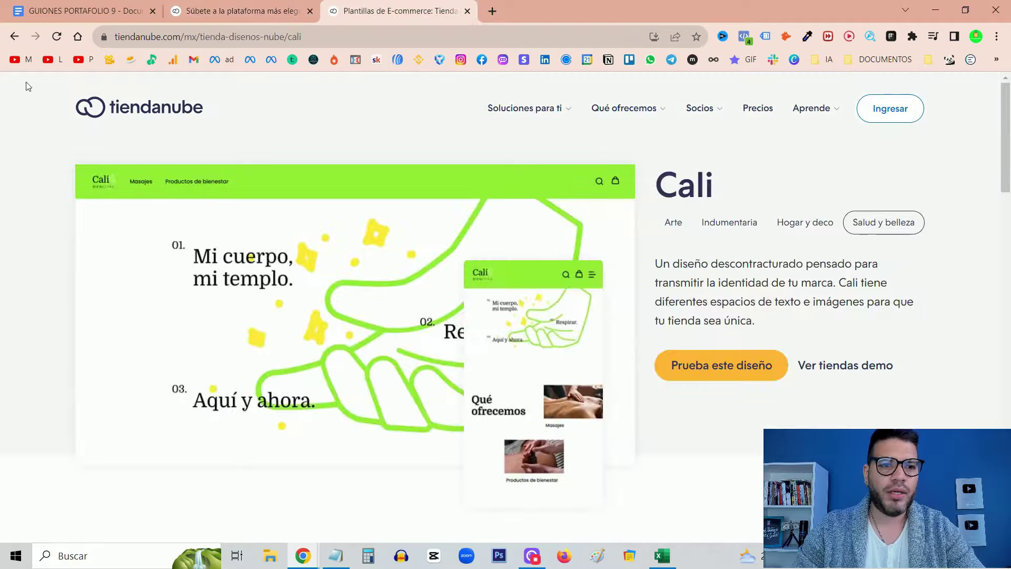
left_click(13, 42)
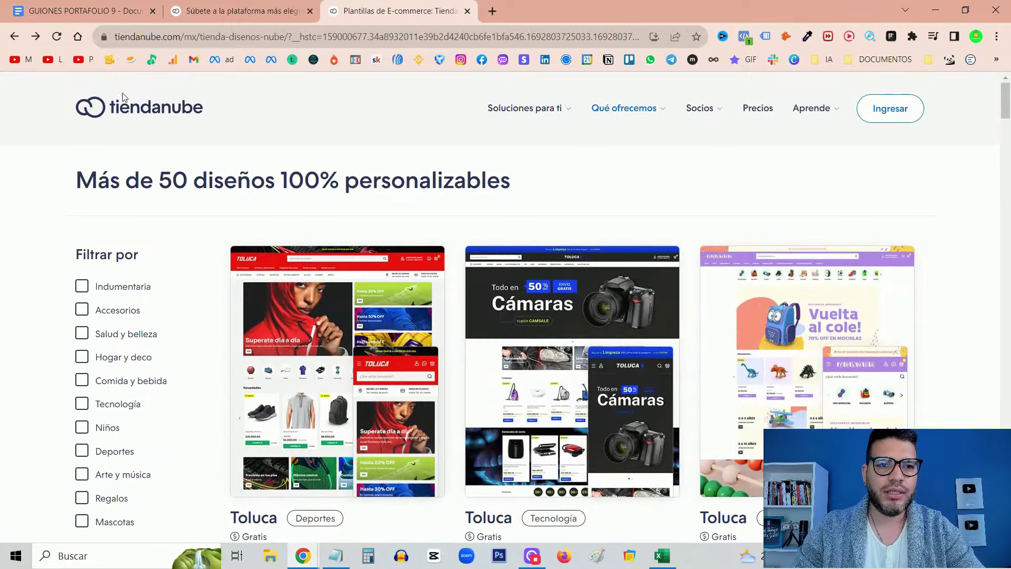
left_click(14, 37)
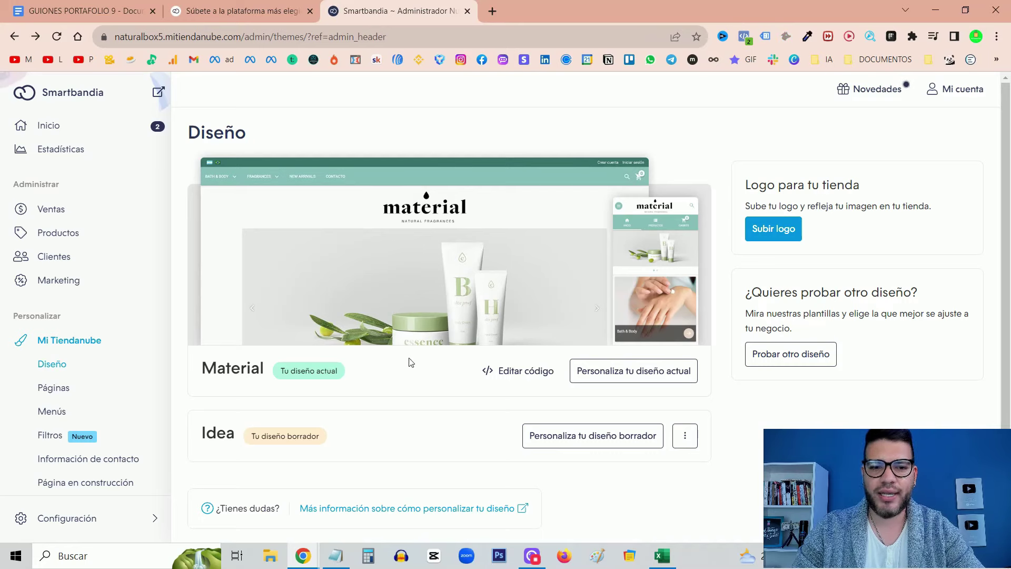
left_click(40, 129)
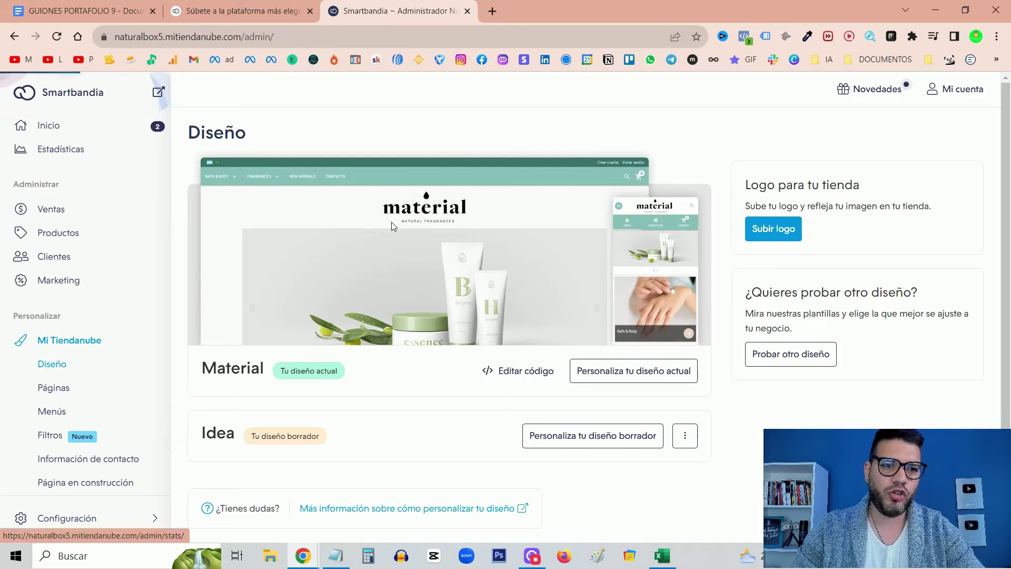
scroll(575, 244, "down", 3)
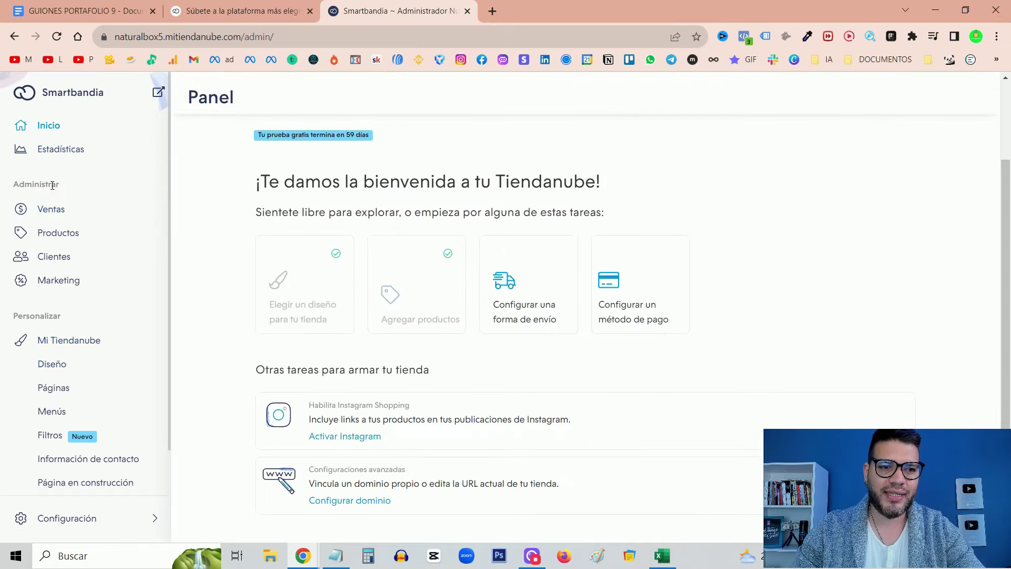
Open the store's product list, dismiss the screen-change notice and look through the listed products.
left_click(67, 232)
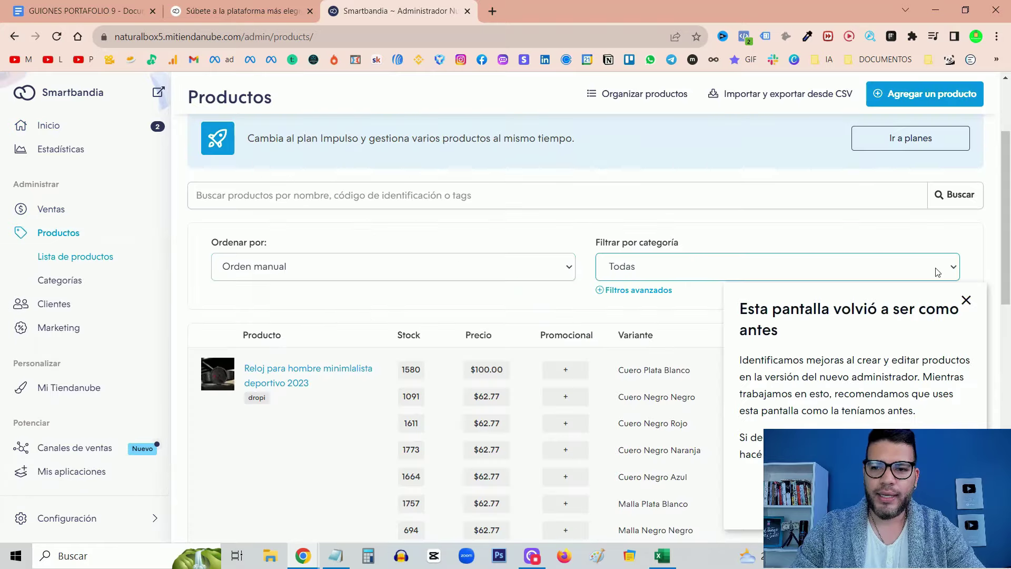
left_click(967, 302)
scroll(579, 302, "down", 7)
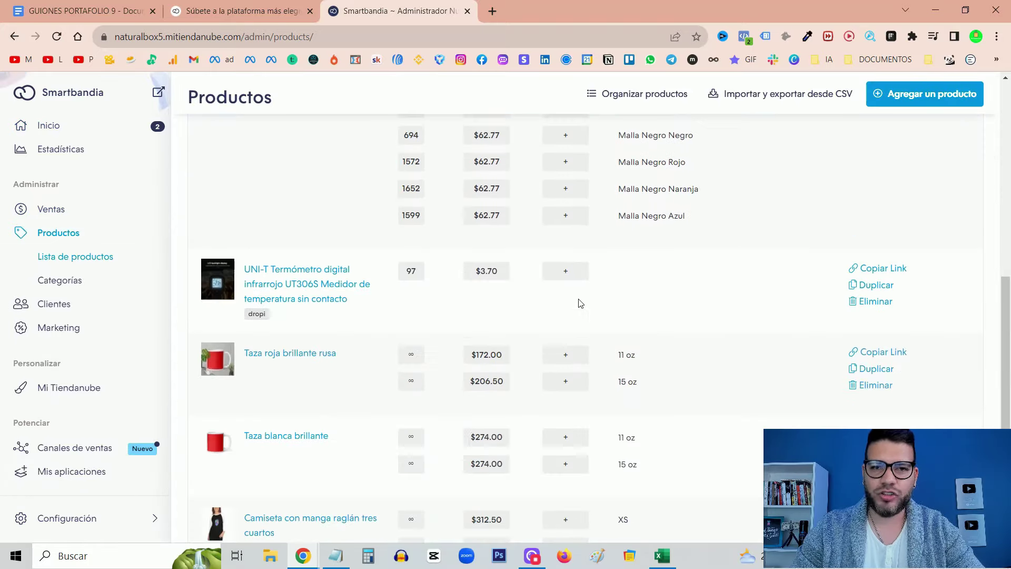
scroll(579, 303, "down", 4)
scroll(571, 306, "up", 11)
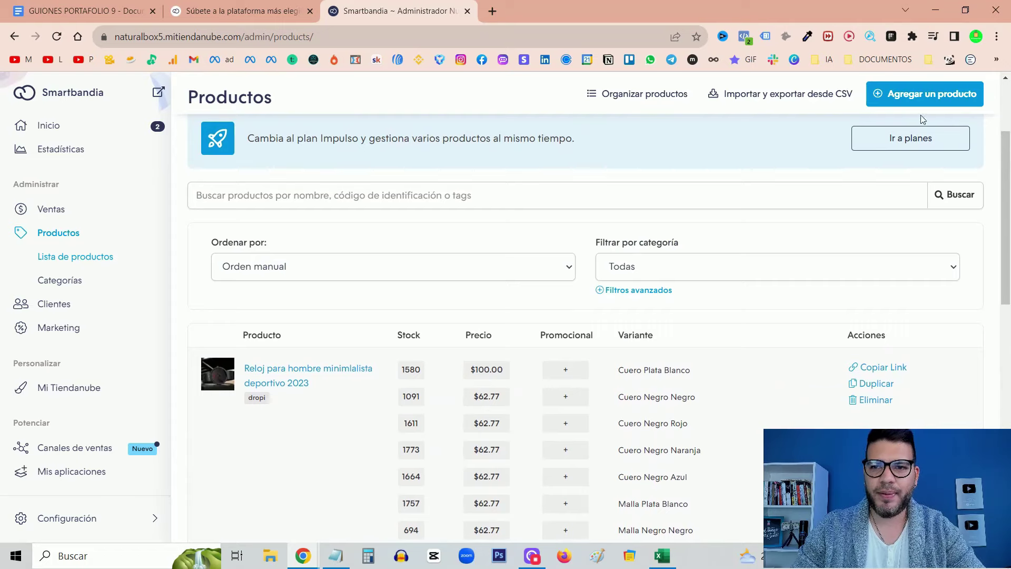
Start a new product named "Bolso antirrobo" with the placeholder description "kfkda".
left_click(926, 96)
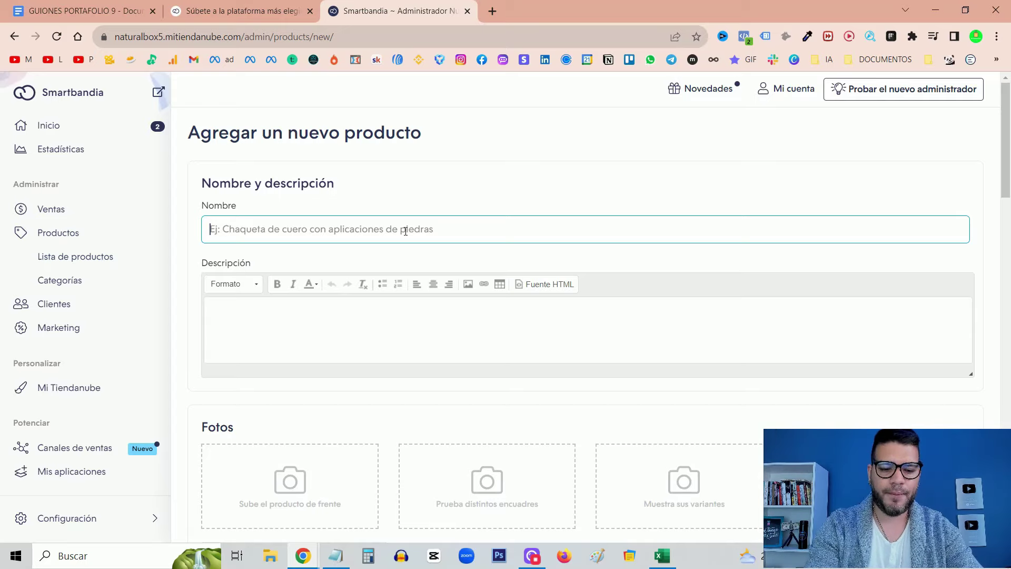
type("Bolso")
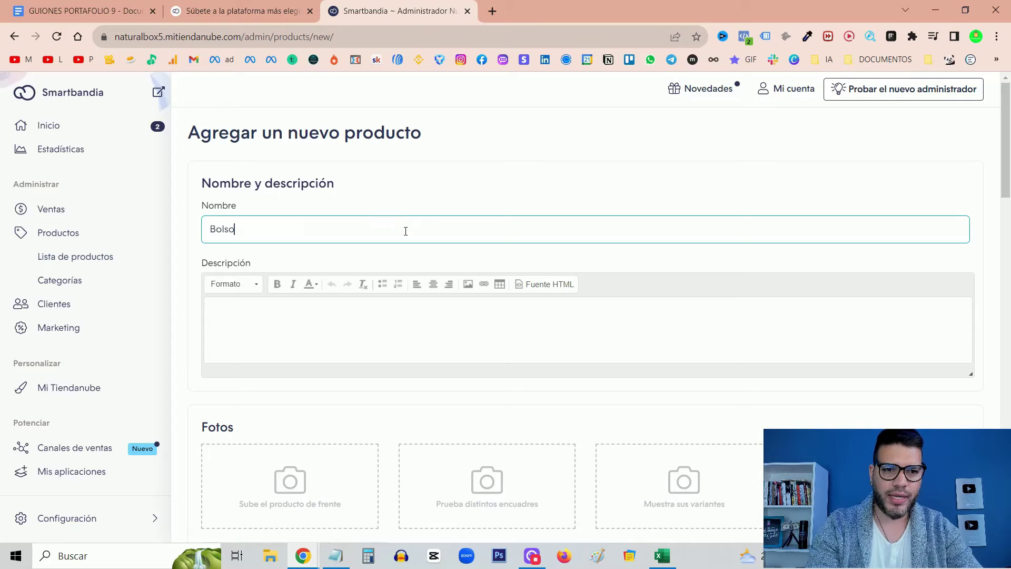
type(" antirrobo")
scroll(421, 258, "down", 1)
left_click(420, 256)
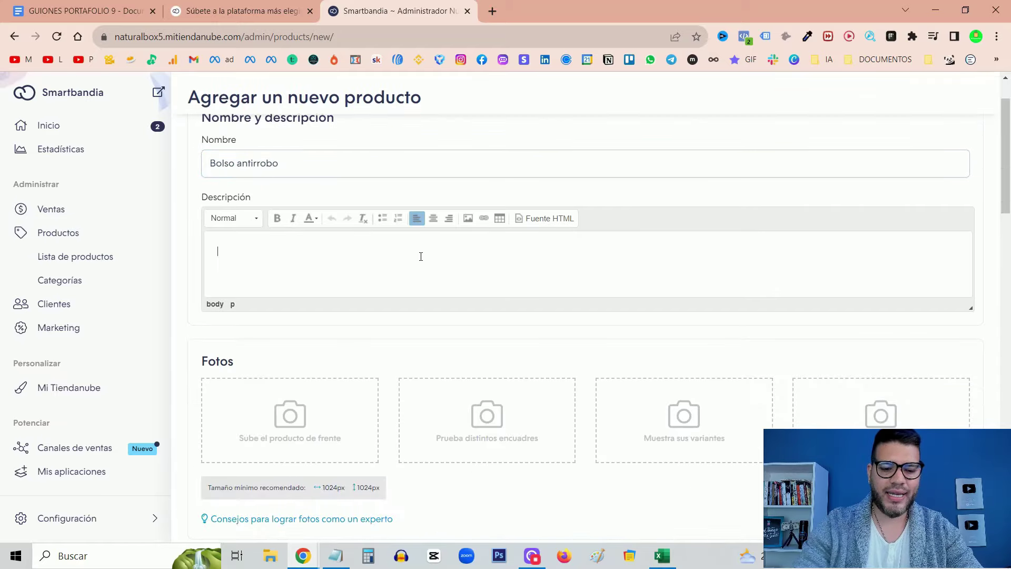
Examine the new product's front photo upload and its video link field without adding a file or link.
scroll(420, 256, "down", 3)
scroll(562, 233, "up", 1)
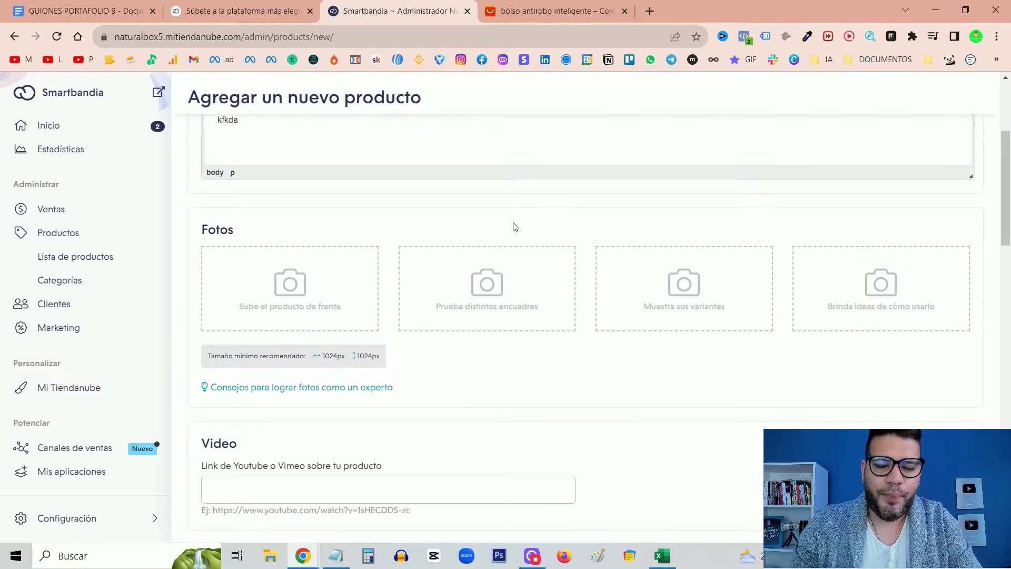
left_click(339, 282)
left_click(755, 438)
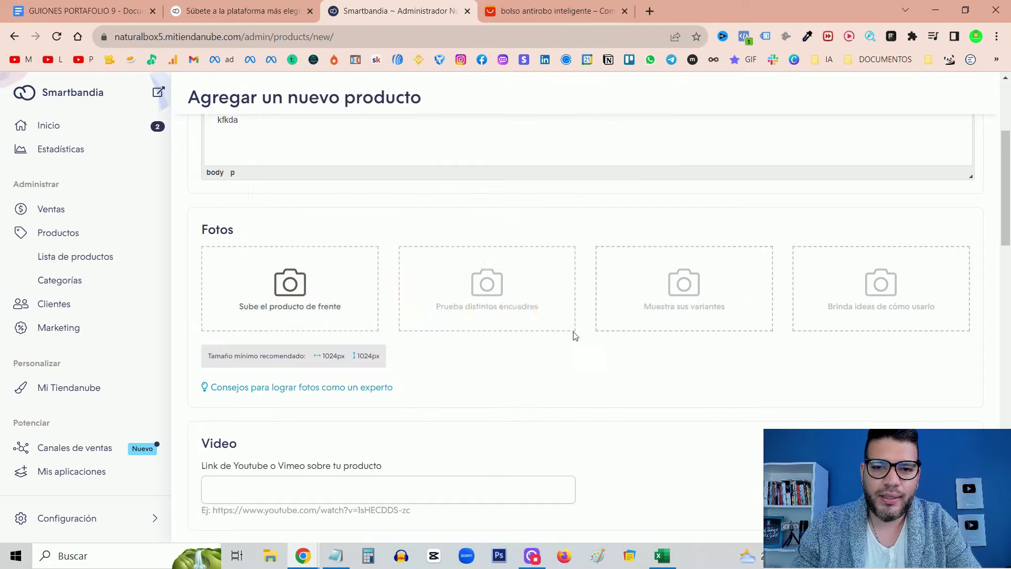
scroll(540, 284, "down", 2)
scroll(539, 283, "down", 3)
left_click(445, 224)
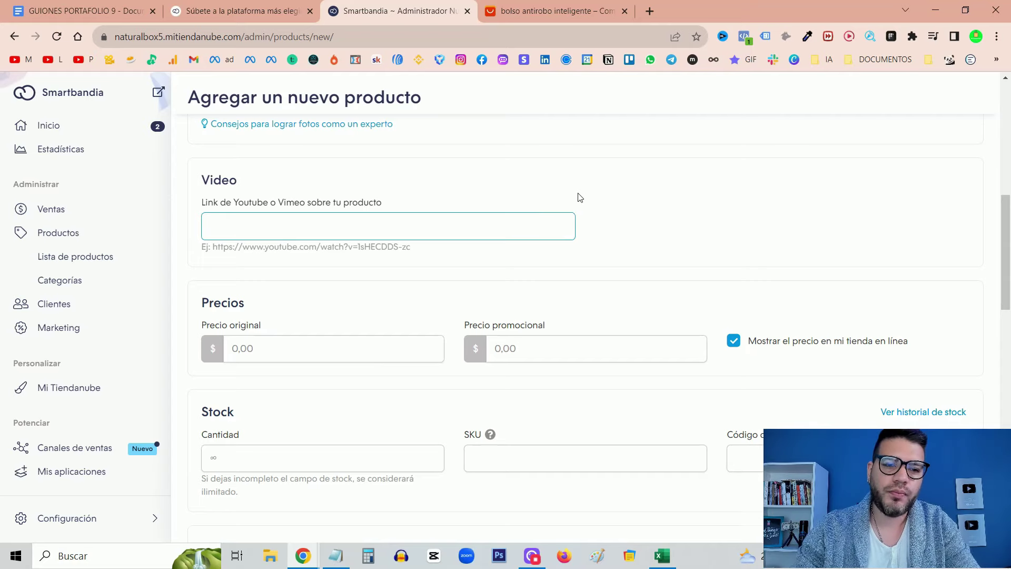
Enter 12 as both the original price and the promotional price of the new product.
scroll(577, 197, "down", 1)
left_click(313, 277)
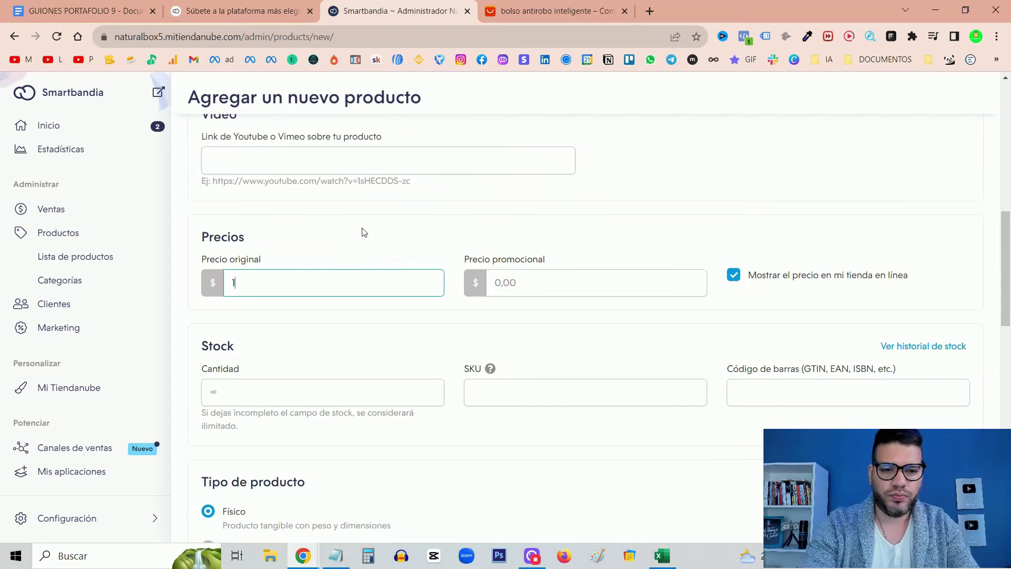
left_click(526, 280)
type("12")
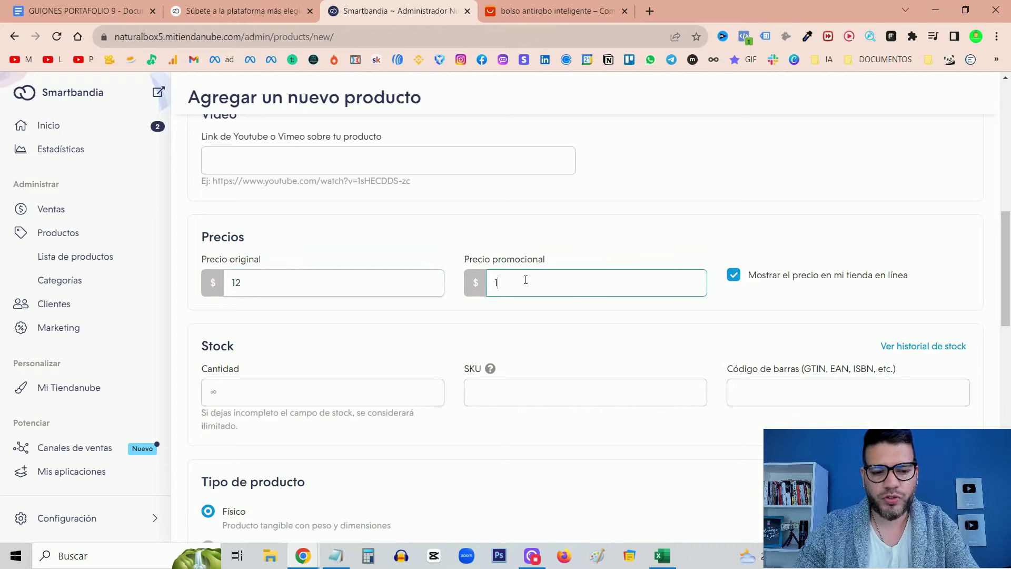
left_click(599, 242)
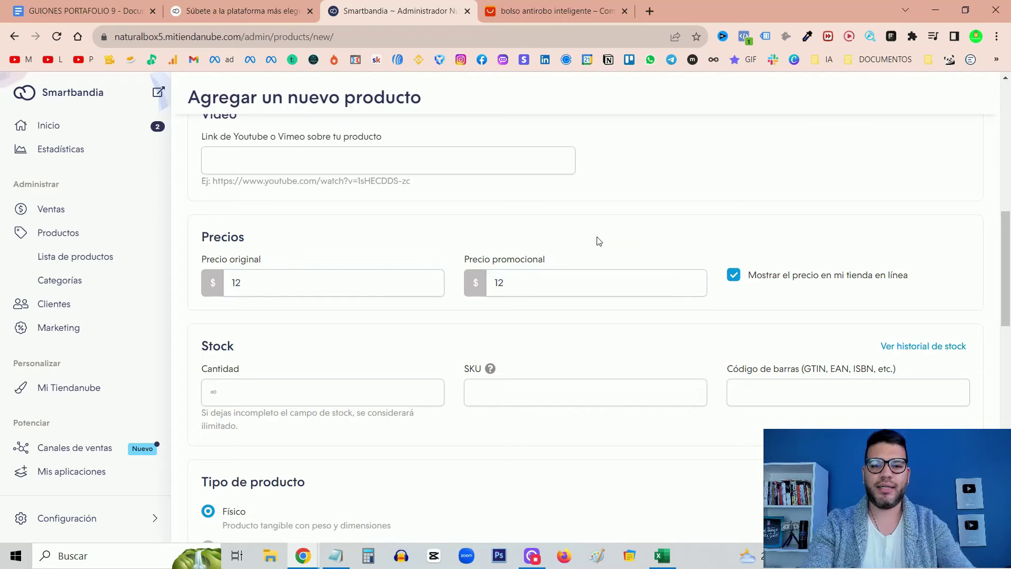
Set the product's promotional price to 6.
left_click(502, 283)
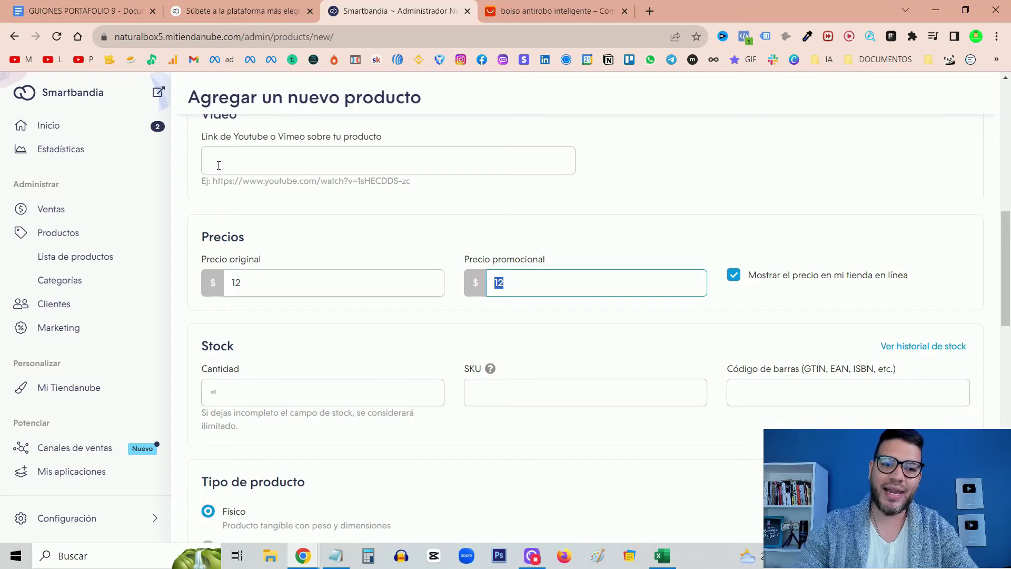
double_click(235, 282)
left_click(519, 289)
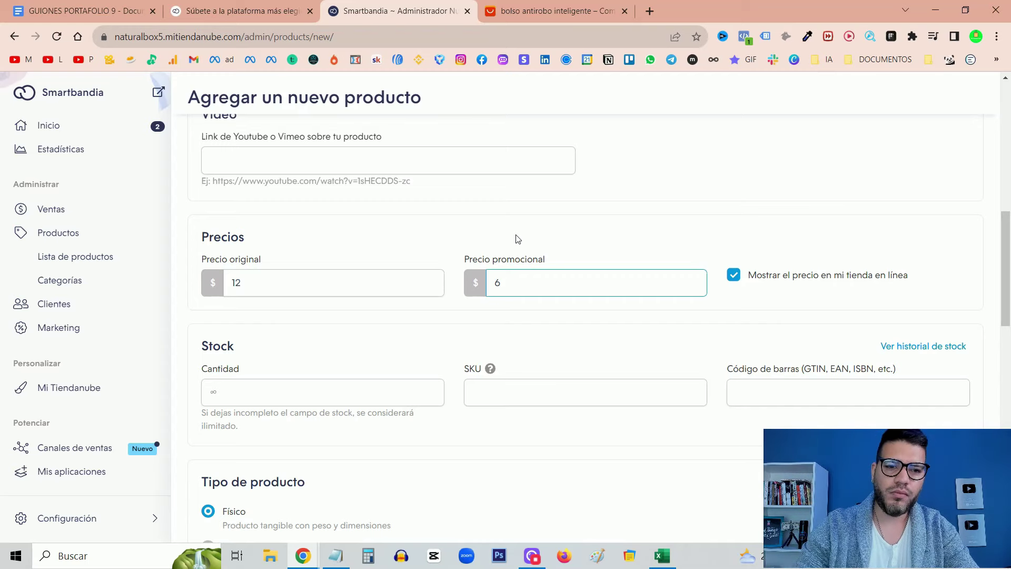
left_click(273, 292)
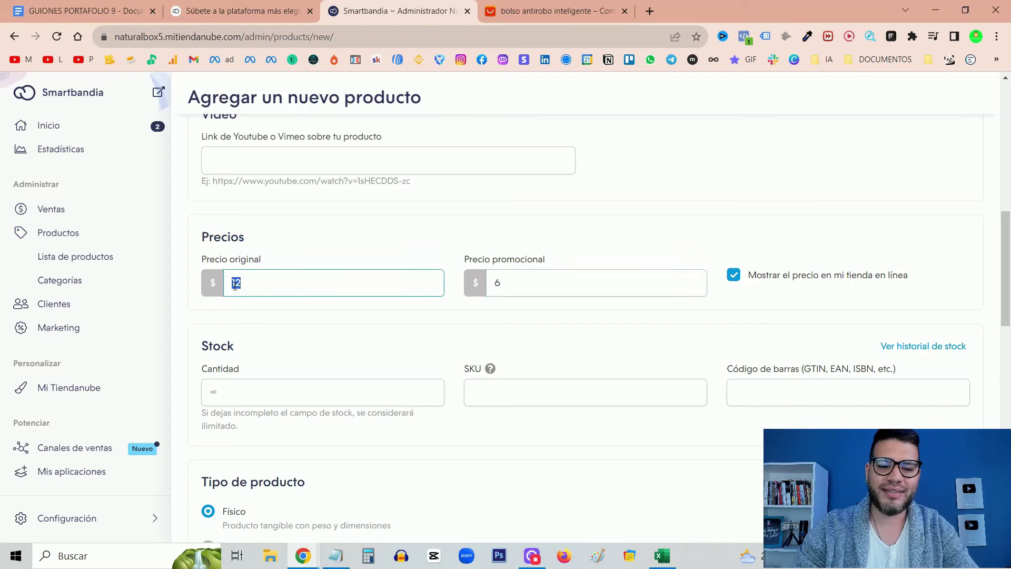
key("Tab")
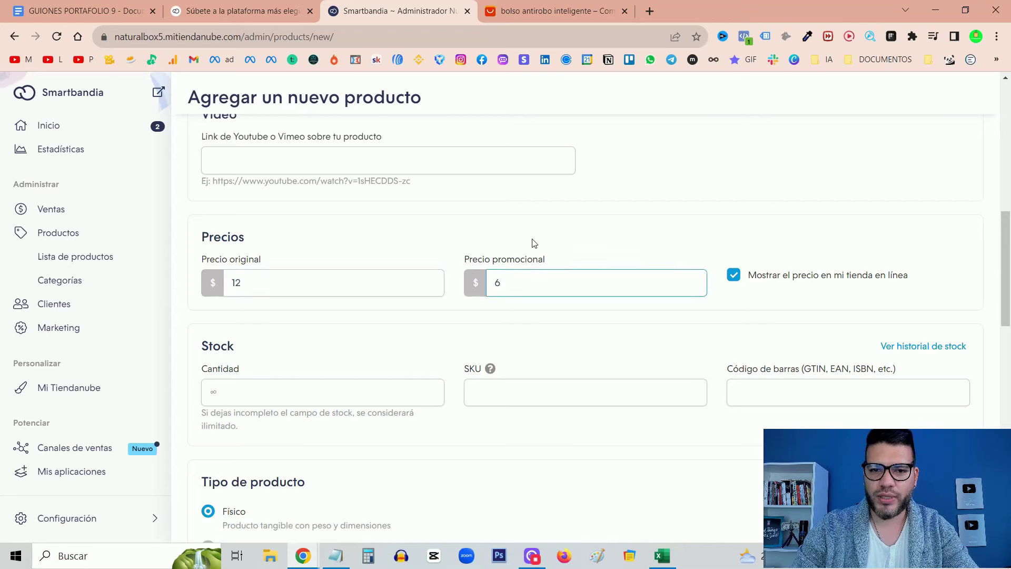
Set the product's stock quantity to 12.
scroll(534, 243, "down", 1)
left_click(306, 325)
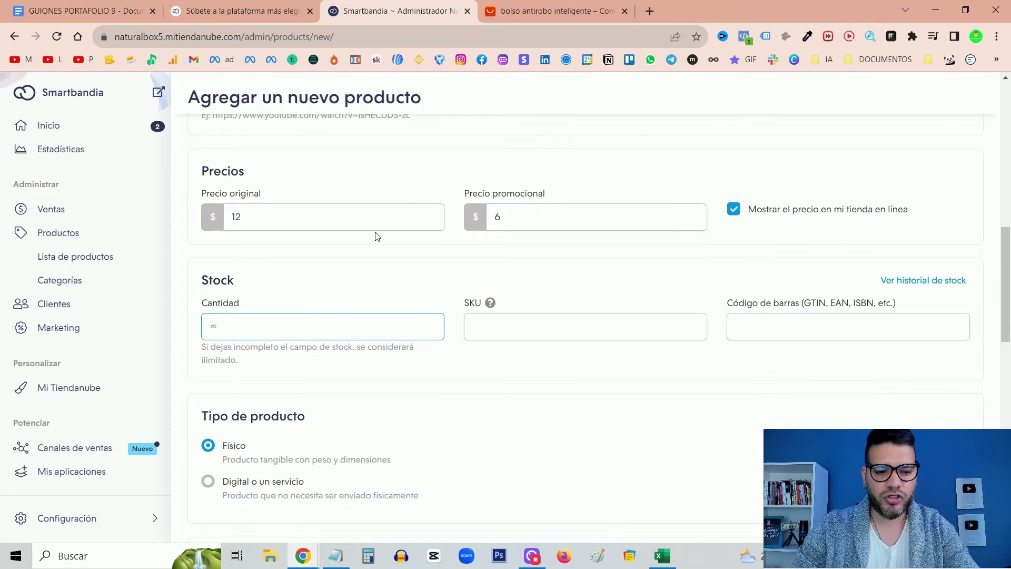
type("12")
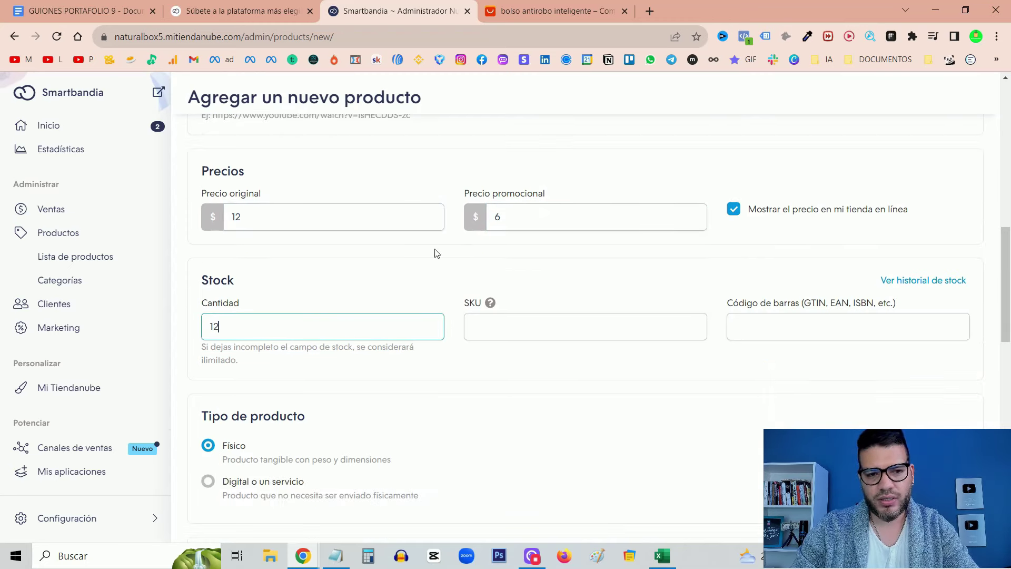
left_click(539, 281)
Examine the product type, weight and dimensions, free shipping, and Instagram and Google Shopping options of the new product.
scroll(537, 279, "down", 3)
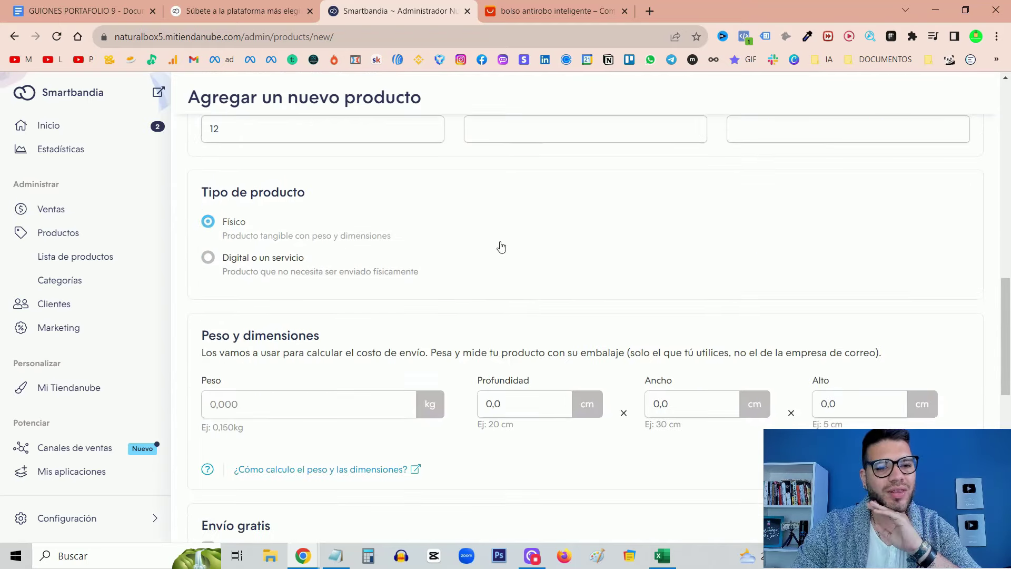
scroll(463, 258, "down", 5)
scroll(369, 264, "up", 1)
scroll(321, 261, "up", 1)
left_click(333, 274)
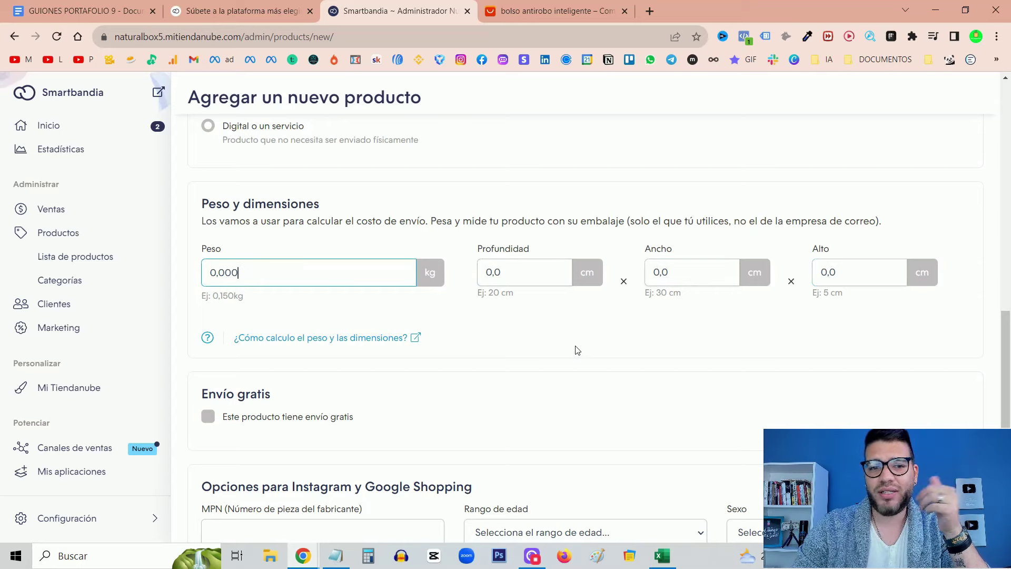
scroll(577, 350, "down", 4)
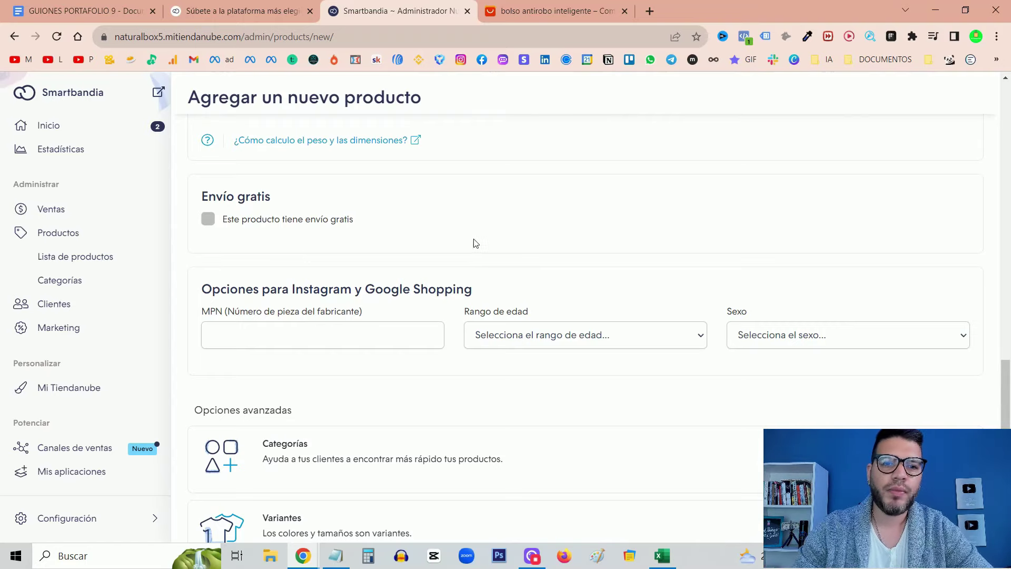
scroll(501, 237, "down", 3)
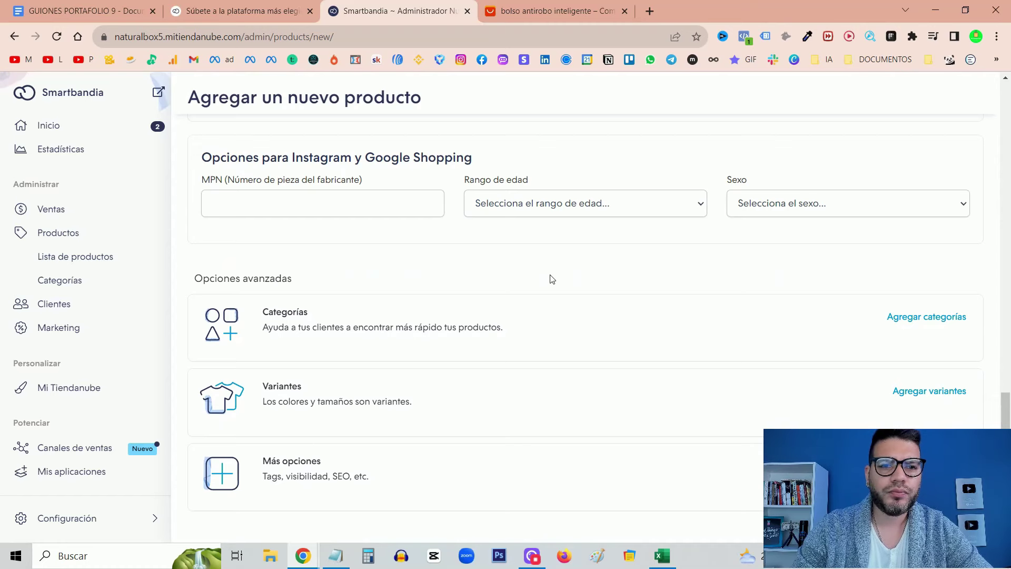
scroll(550, 278, "up", 1)
left_click(299, 271)
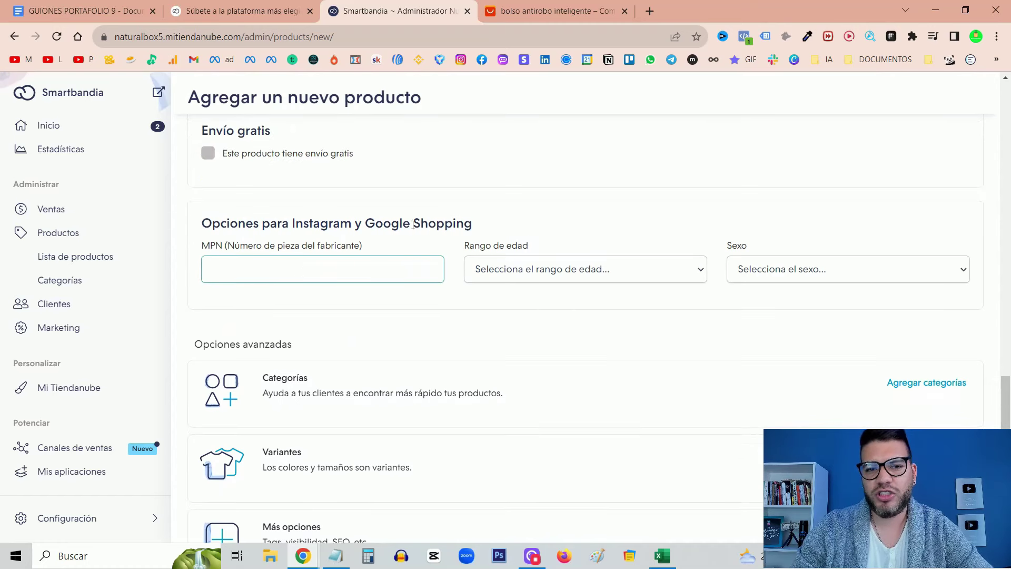
left_click_drag(474, 226, 238, 226)
Open the category assignment of the new product and close it without choosing a category.
scroll(523, 287, "down", 1)
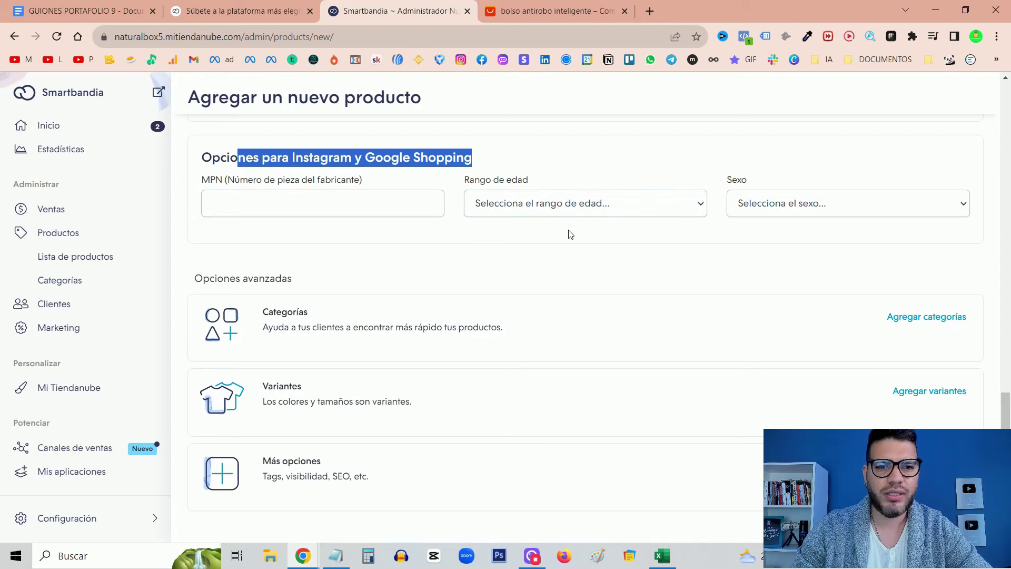
scroll(571, 235, "down", 1)
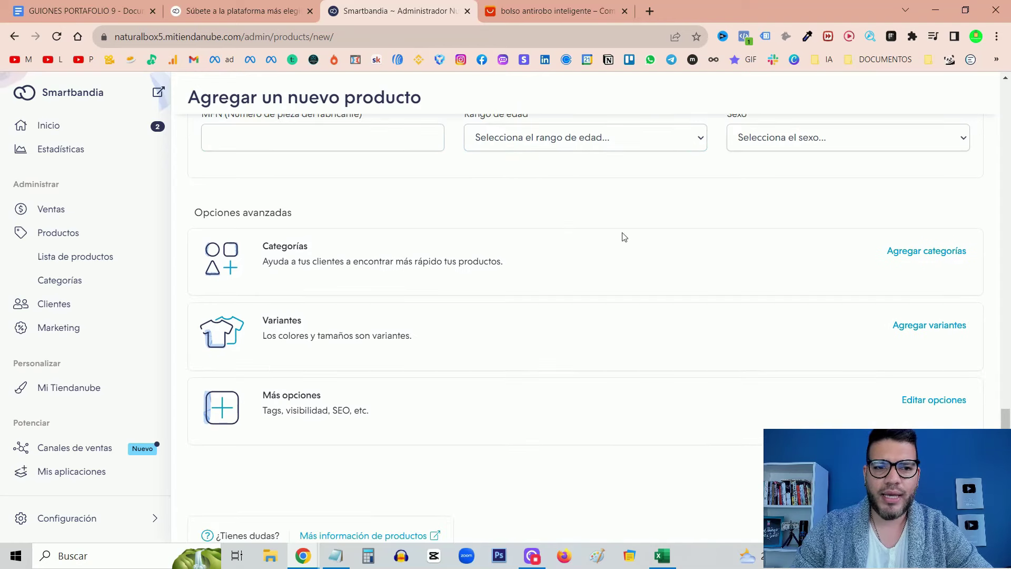
left_click(904, 265)
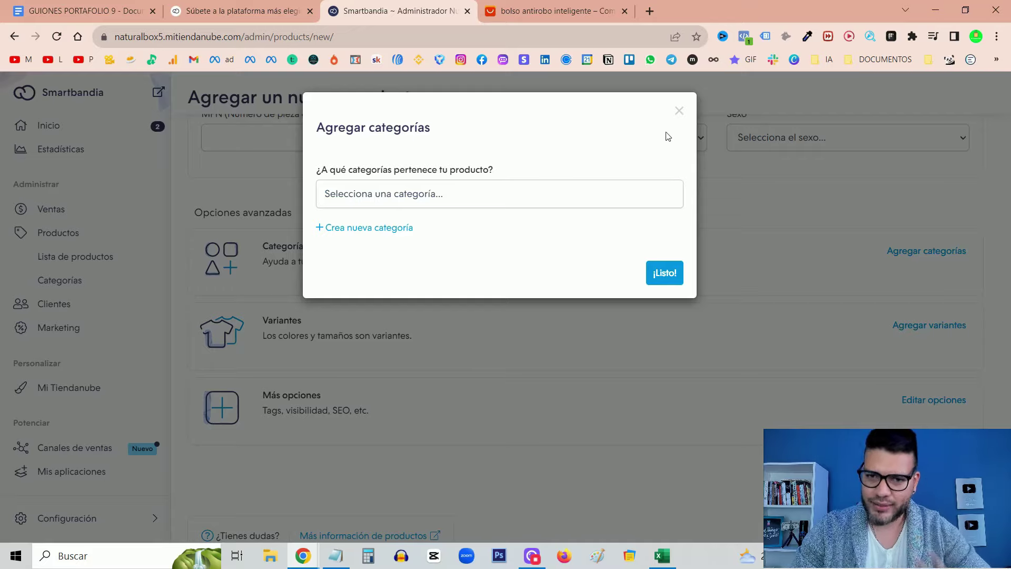
left_click(679, 110)
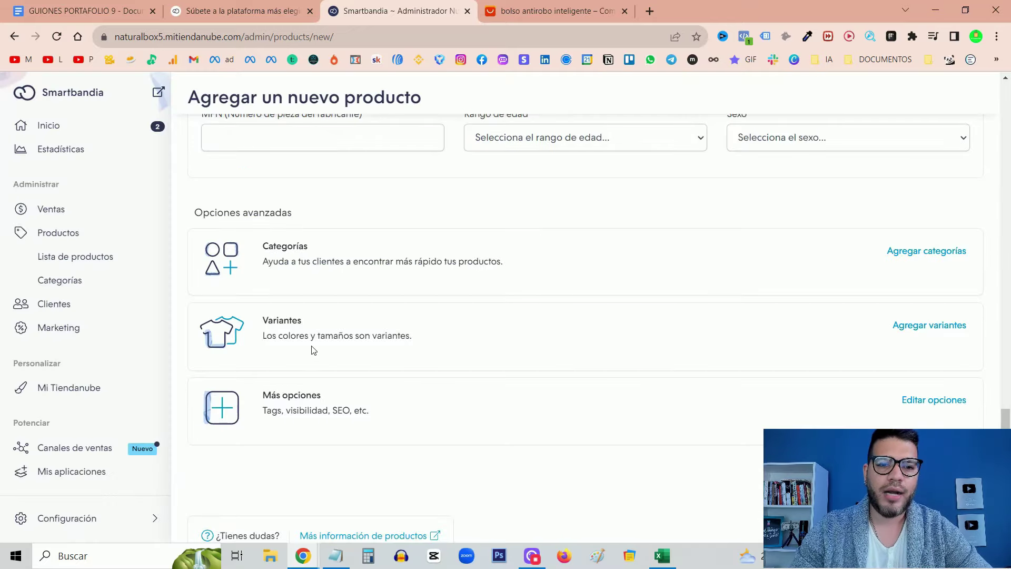
Check which variant properties the new product can use, and close the variants dialog without choosing any.
left_click(927, 328)
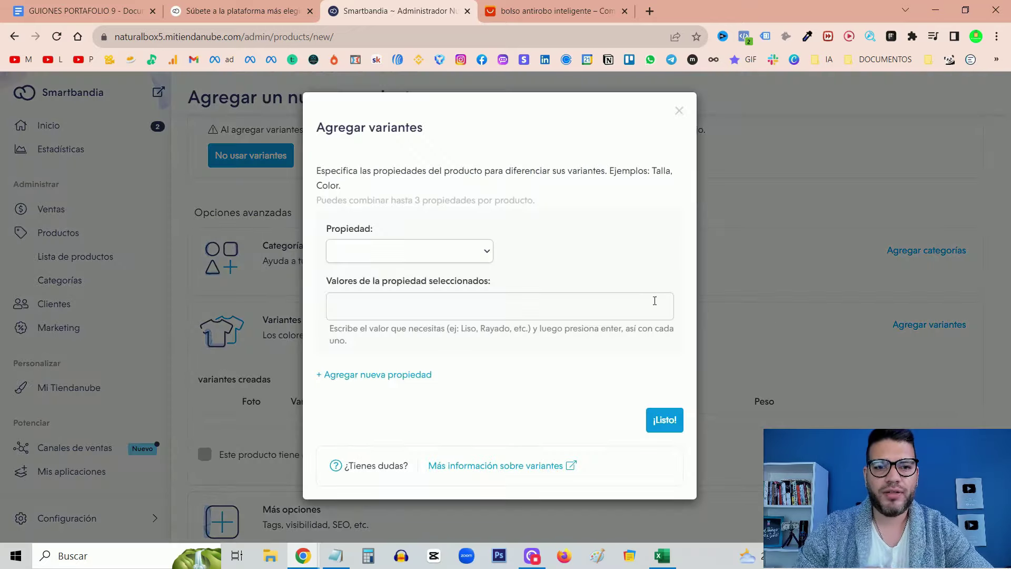
left_click(487, 257)
left_click(486, 256)
left_click(486, 255)
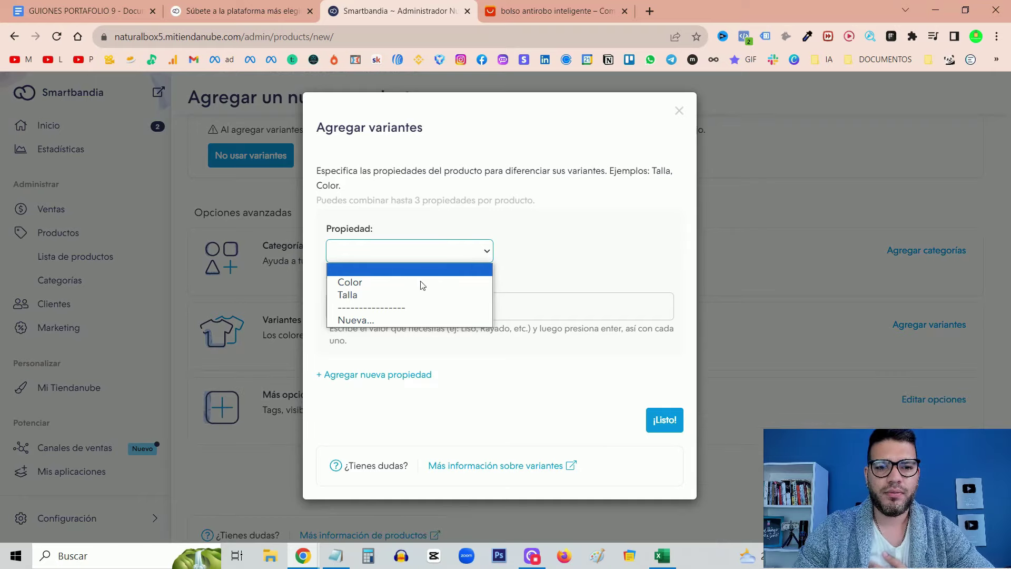
left_click(564, 241)
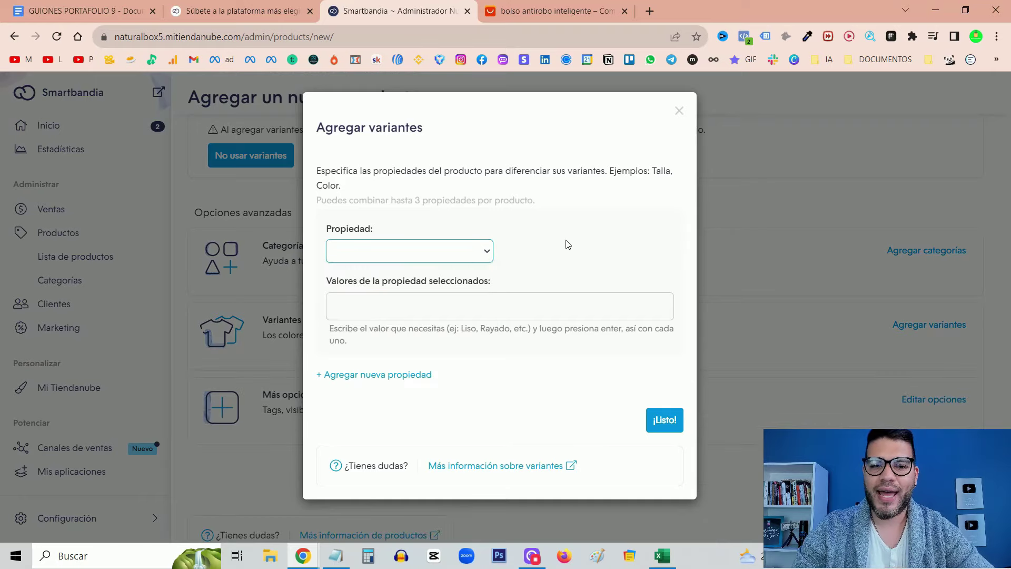
left_click(666, 421)
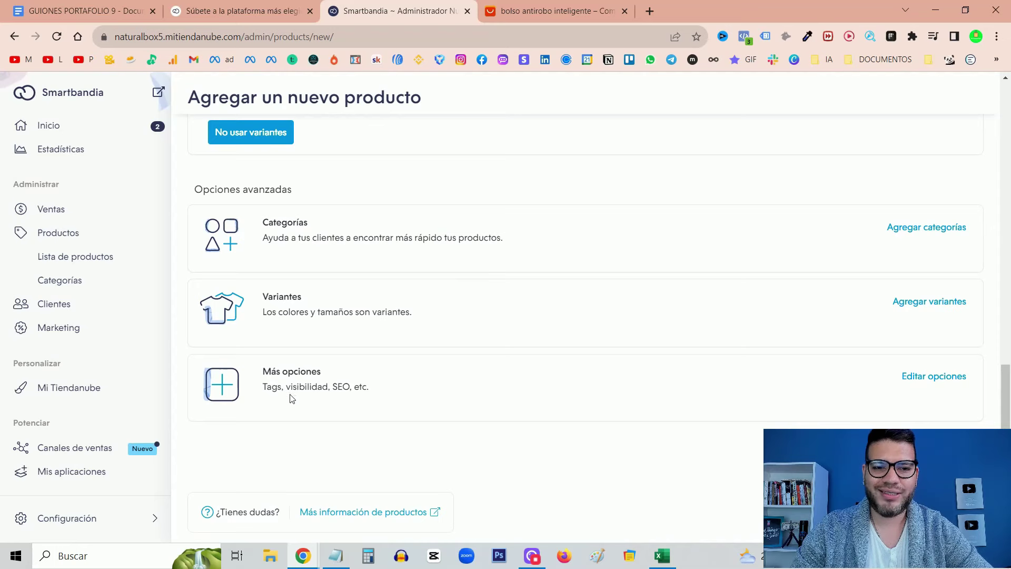
Review the complete new product form, from the name and description to the advanced options for tags, visibility and SEO.
left_click_drag(287, 390, 330, 389)
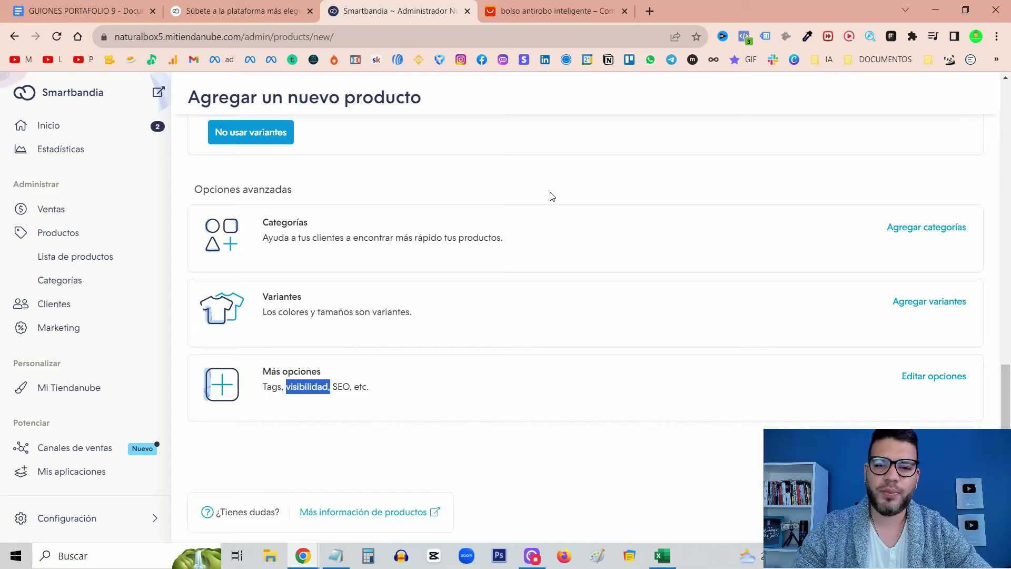
scroll(528, 235, "up", 8)
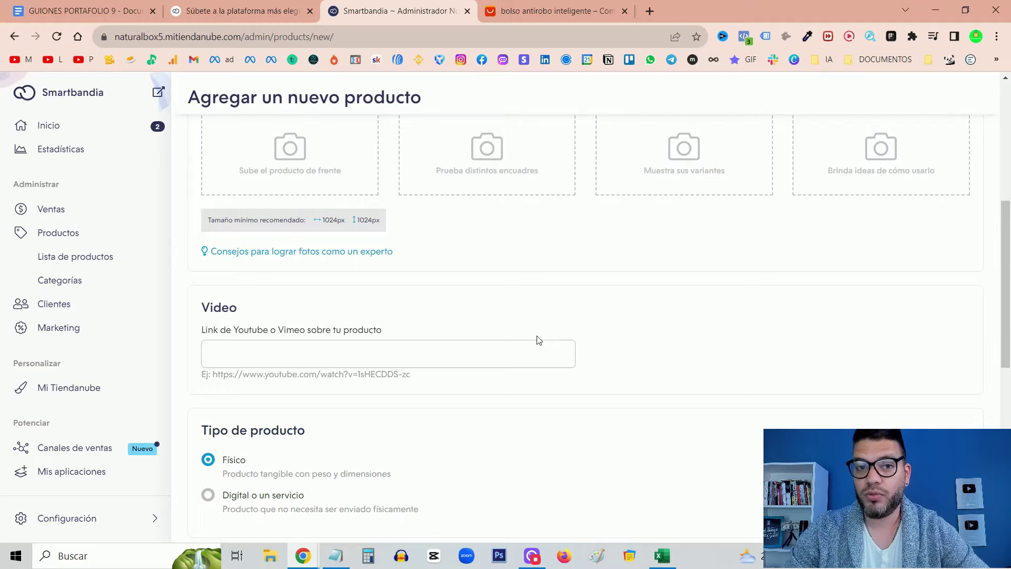
scroll(537, 340, "up", 5)
scroll(527, 253, "down", 5)
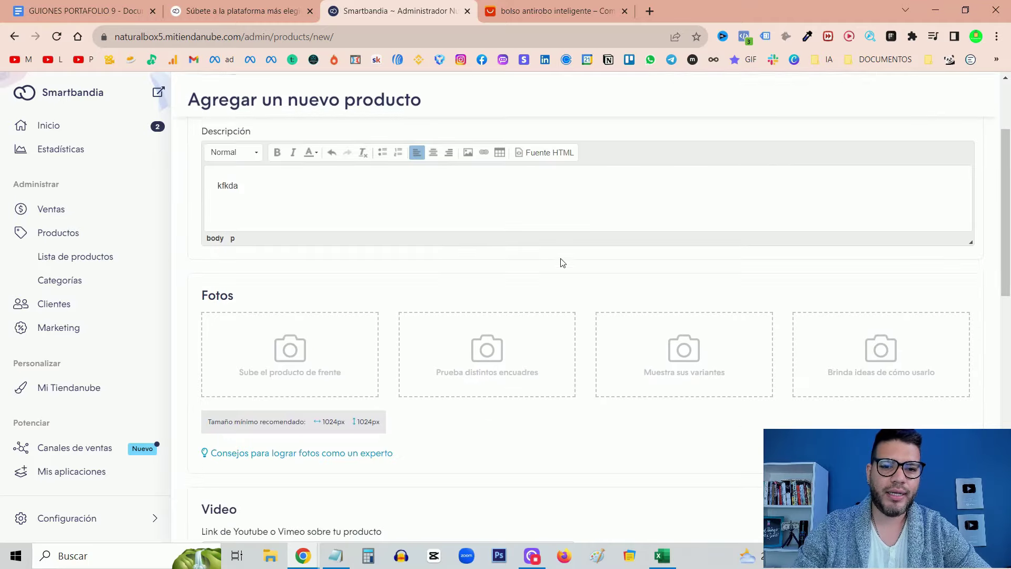
scroll(558, 275, "down", 10)
scroll(248, 203, "up", 20)
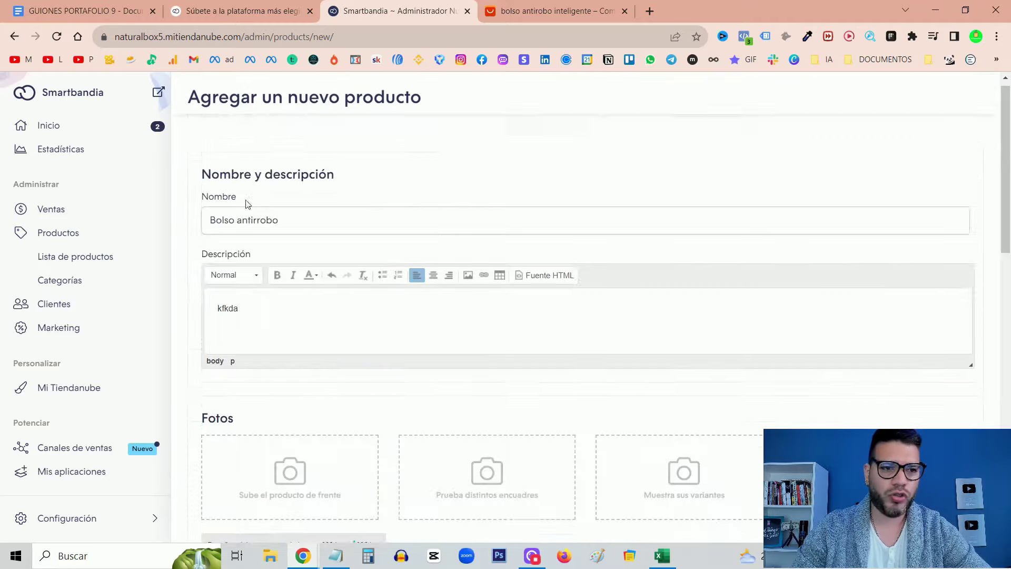
scroll(652, 388, "down", 15)
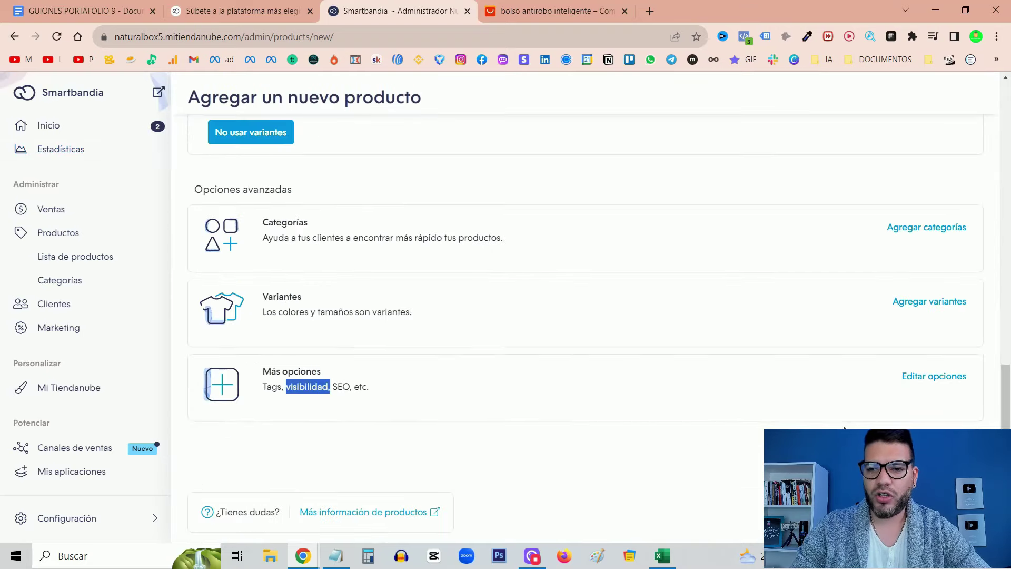
Leave the new product form without saving and look through the store's product list.
left_click(75, 257)
left_click(551, 113)
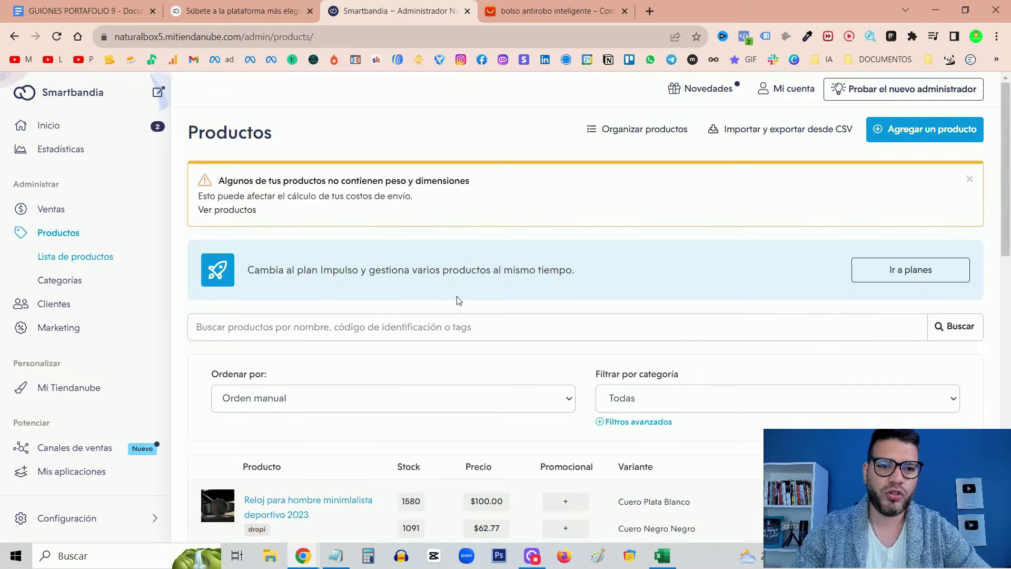
scroll(480, 251, "down", 13)
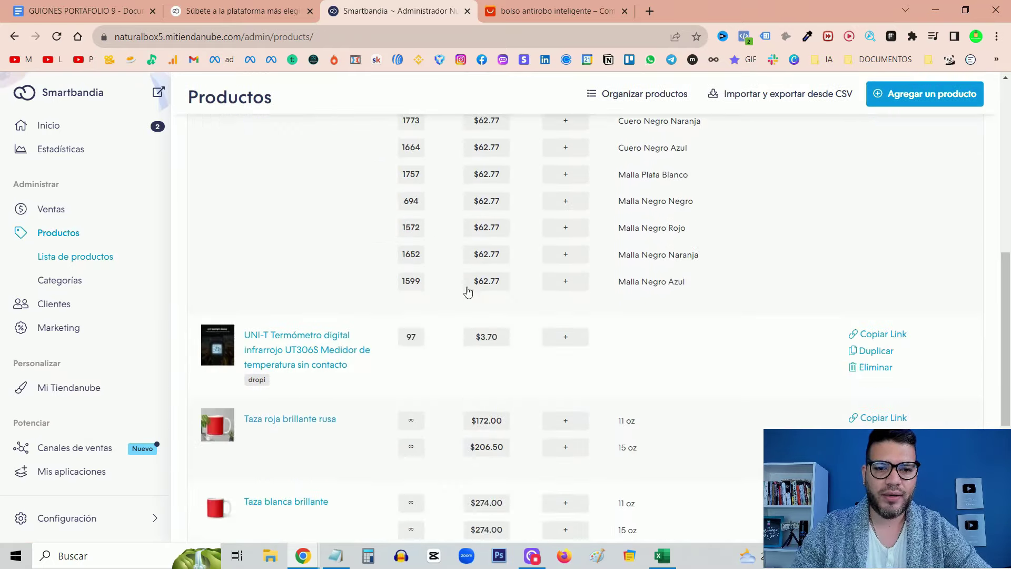
scroll(403, 316, "up", 12)
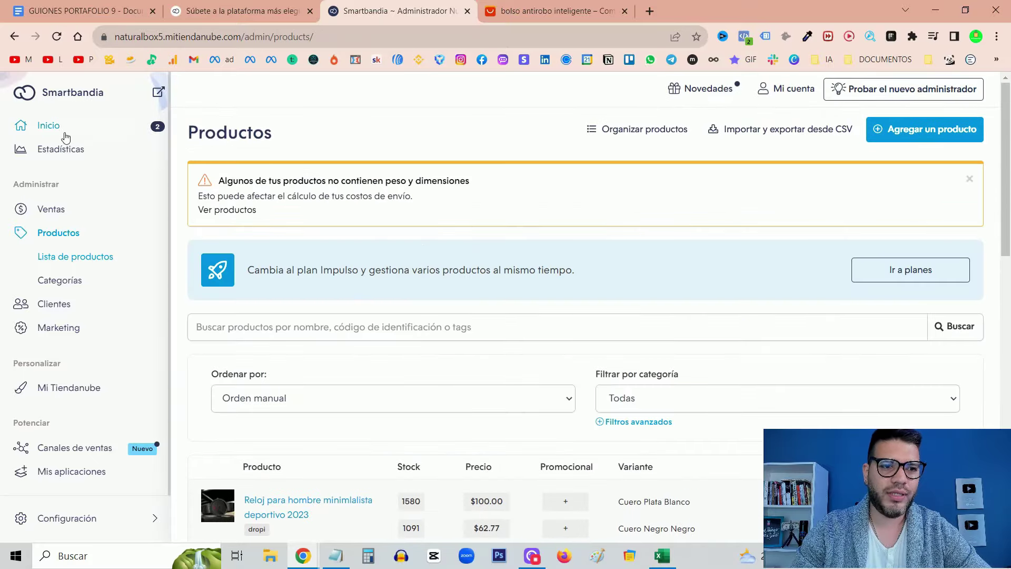
Open the Smartbandia online storefront from the admin and look through its home page.
left_click(158, 93)
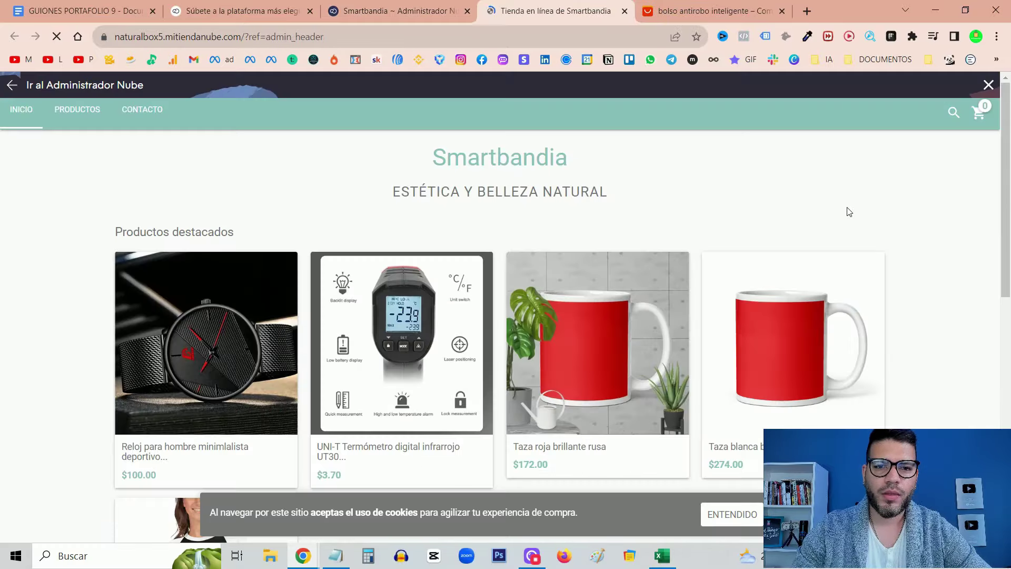
scroll(869, 216, "down", 3)
scroll(898, 221, "down", 5)
scroll(910, 264, "up", 8)
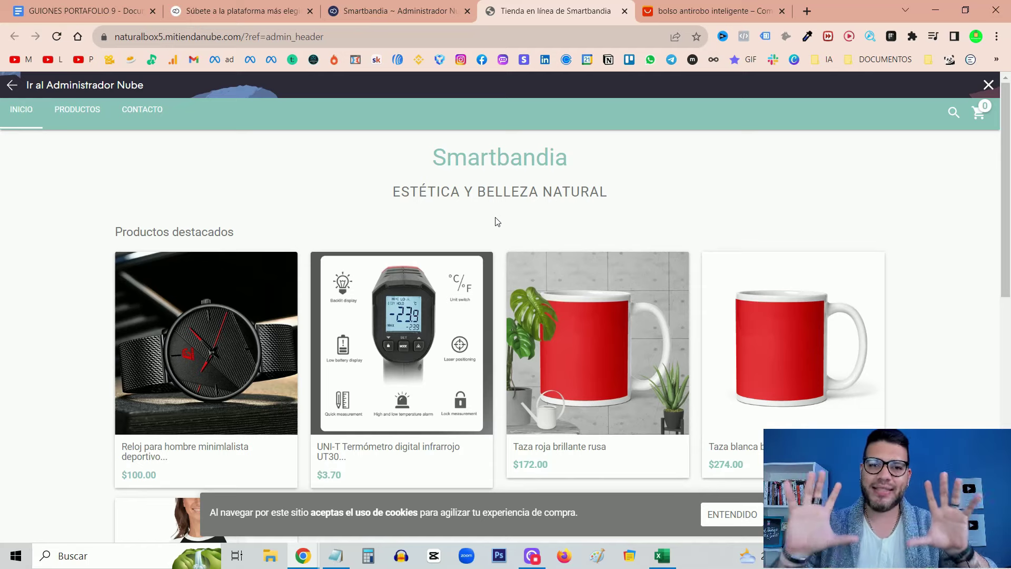
Open the "Taza roja brillante rusa" product page and examine its photos, price, description, comments and related products.
left_click(563, 305)
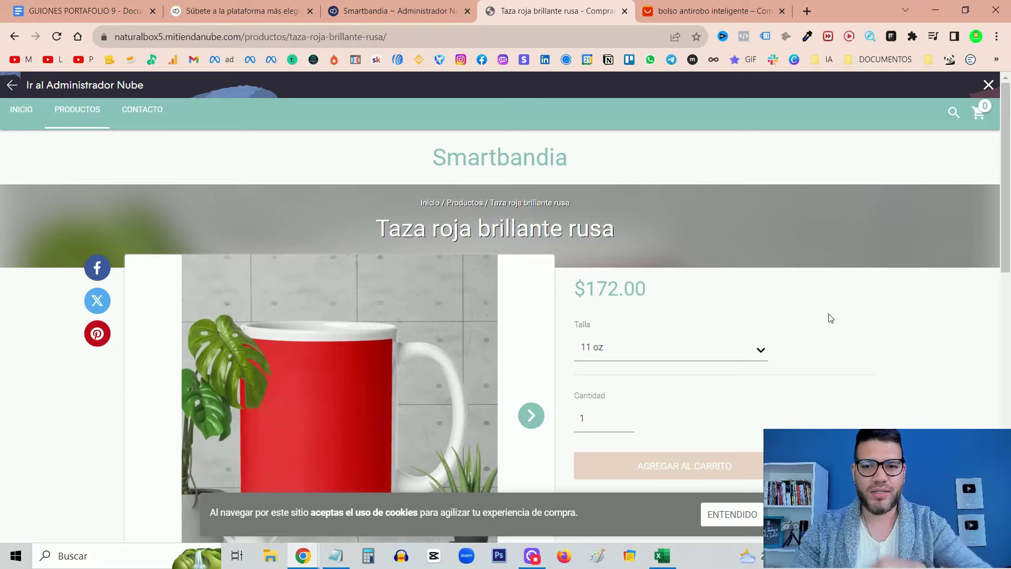
scroll(858, 275, "down", 5)
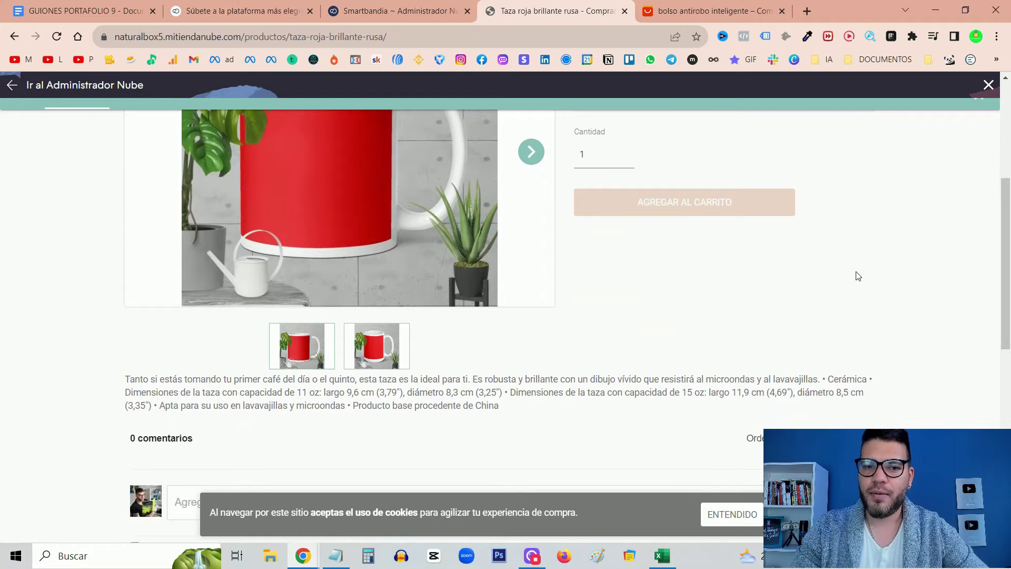
scroll(853, 276, "up", 4)
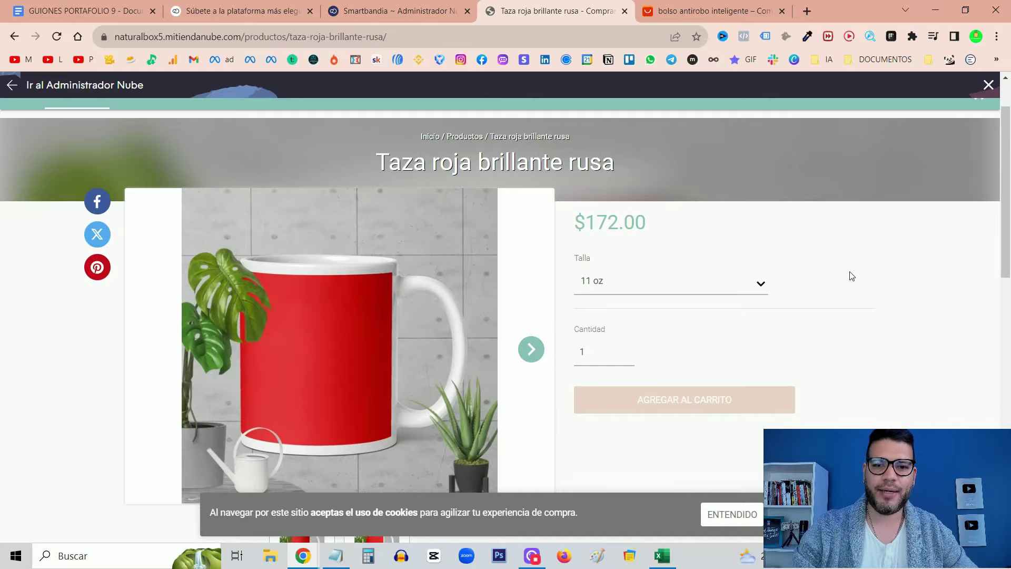
scroll(851, 275, "down", 5)
scroll(883, 279, "up", 7)
scroll(653, 190, "up", 3)
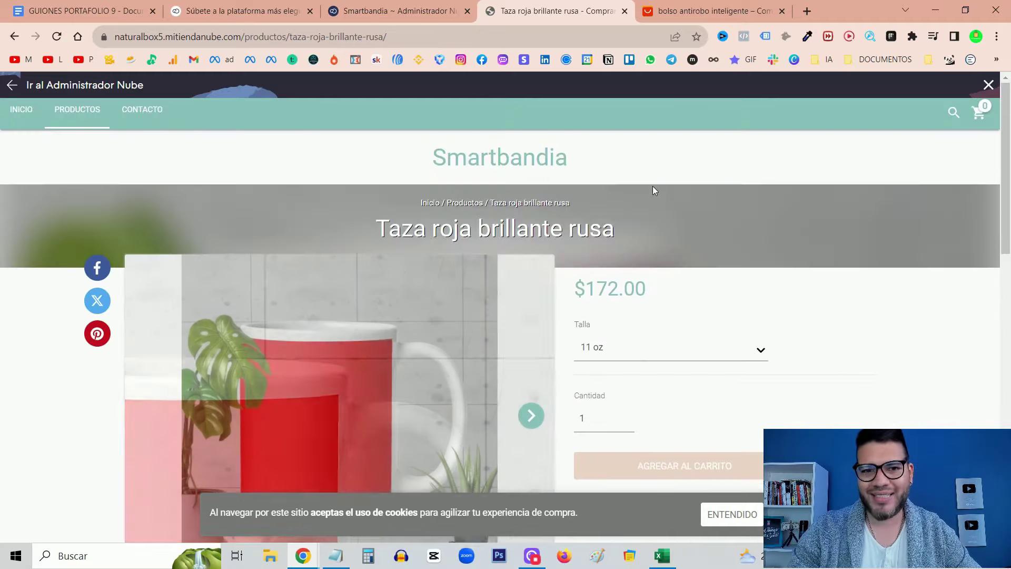
scroll(853, 284, "down", 5)
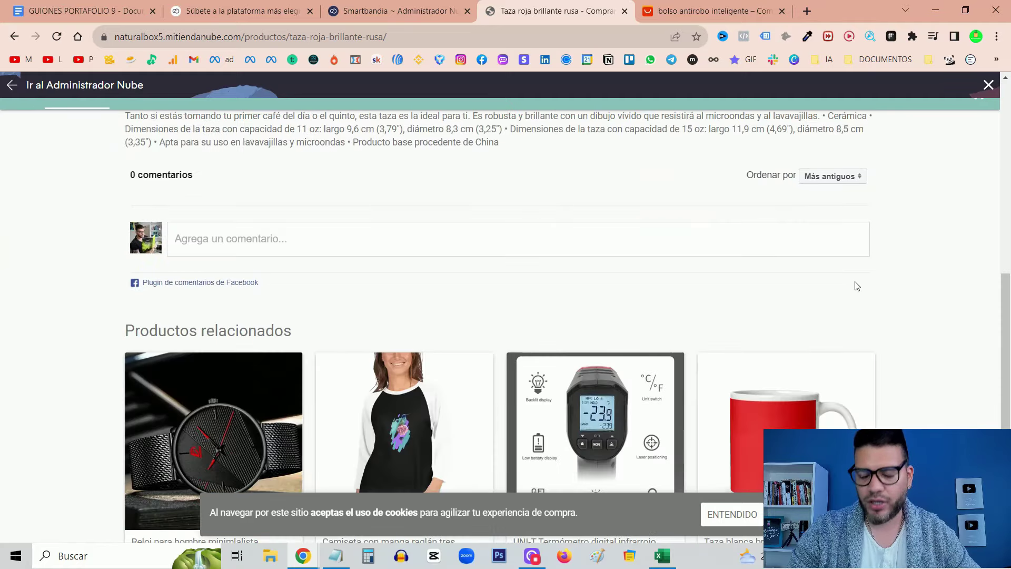
scroll(857, 286, "up", 5)
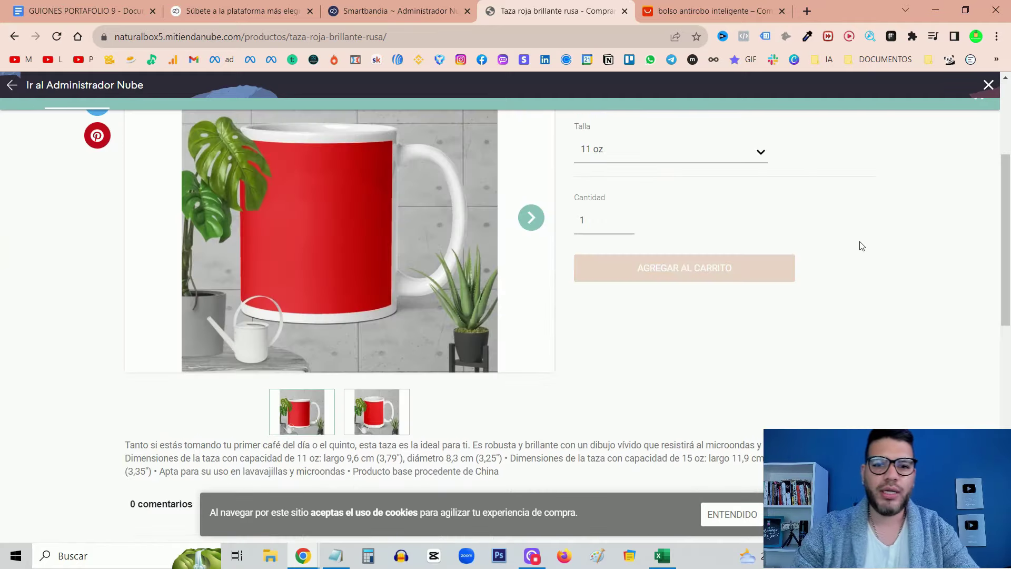
Examine the mug's size options, the 11 oz dimensions in the description, and the comment box.
scroll(790, 274, "up", 3)
scroll(655, 239, "down", 2)
left_click(650, 219)
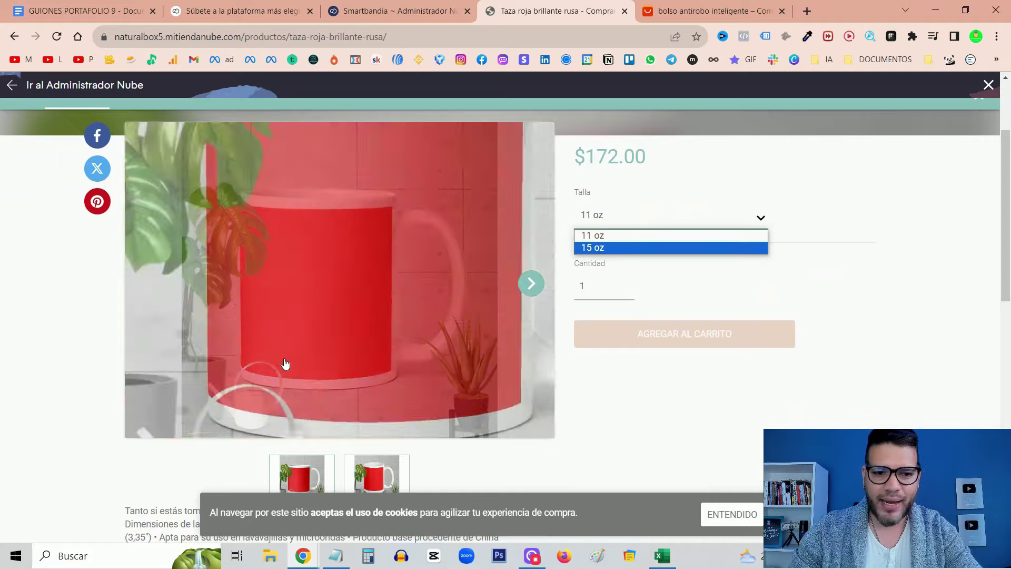
scroll(285, 363, "down", 3)
left_click_drag(141, 393, 507, 392)
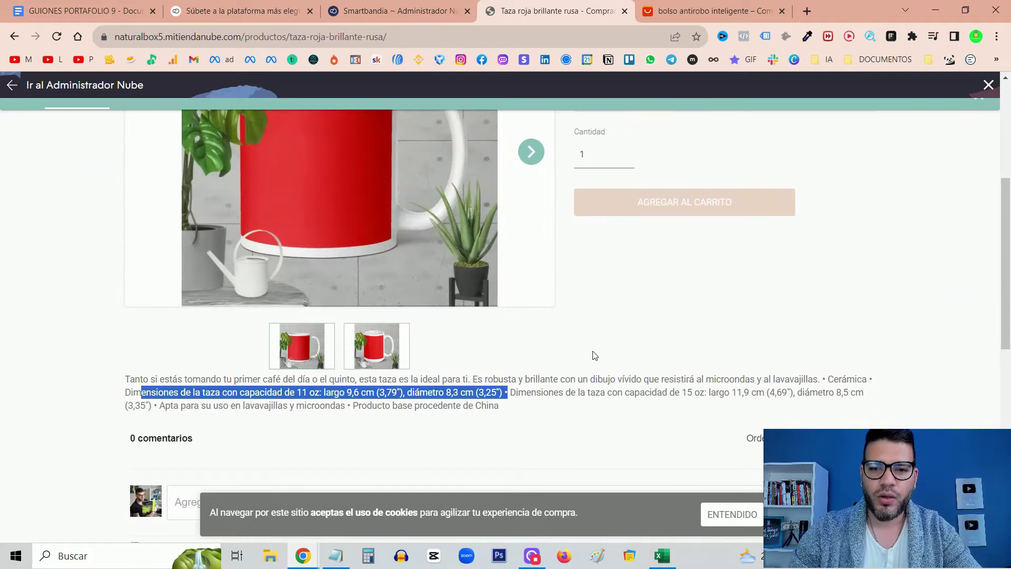
scroll(616, 350, "up", 1)
scroll(638, 345, "down", 5)
left_click(214, 305)
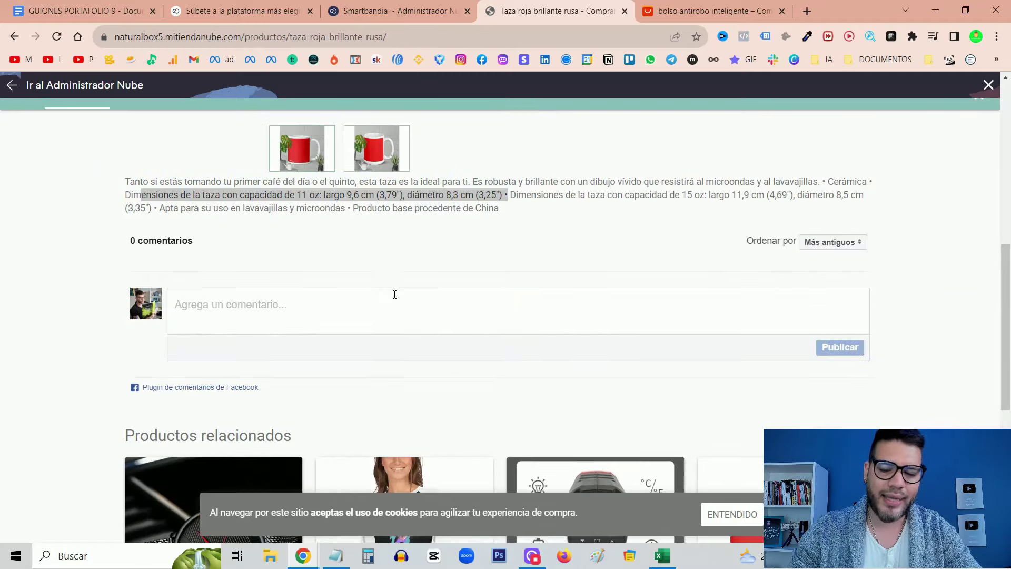
scroll(889, 310, "up", 5)
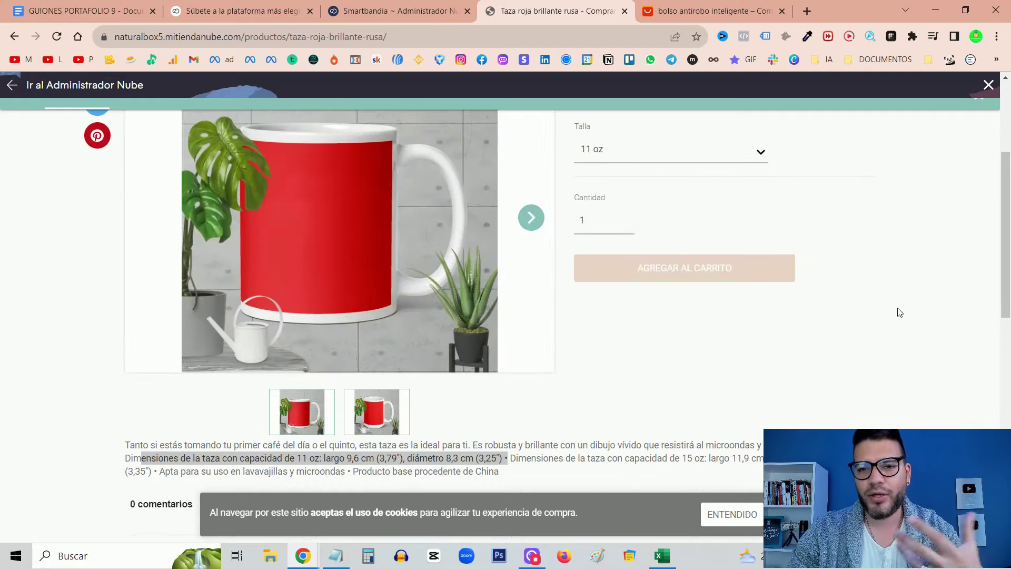
Choose the 15 oz size of the red mug and add it to the cart.
scroll(896, 311, "up", 4)
scroll(804, 379, "down", 3)
left_click(646, 217)
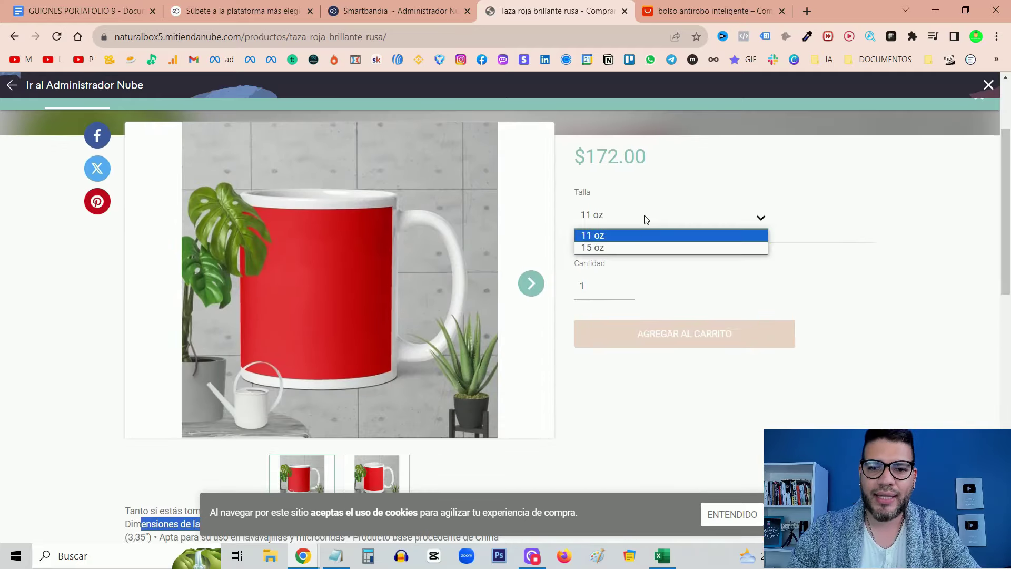
left_click(595, 247)
left_click(670, 324)
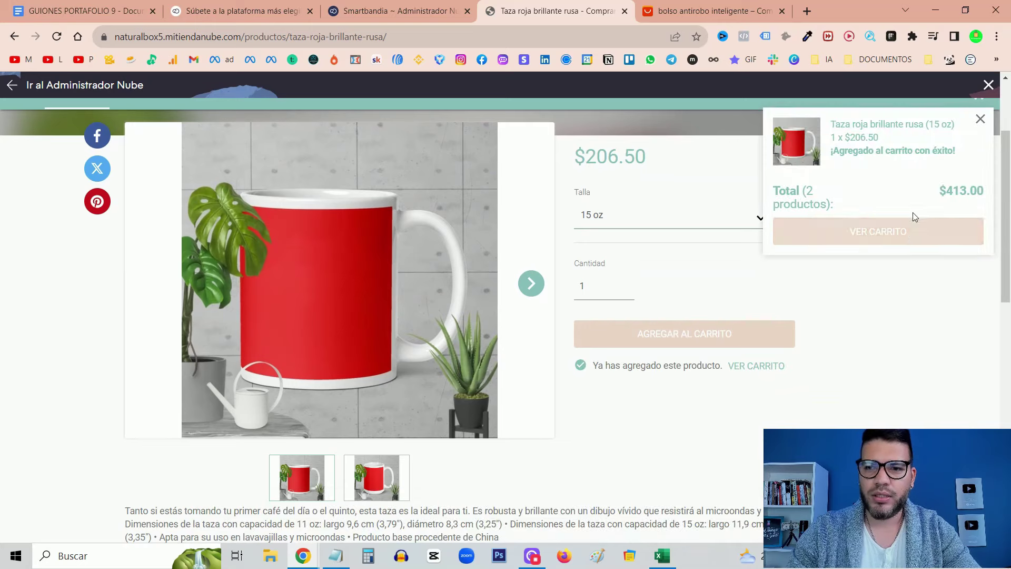
Check the cart total, view the cart and start the purchase.
left_click_drag(967, 192, 939, 191)
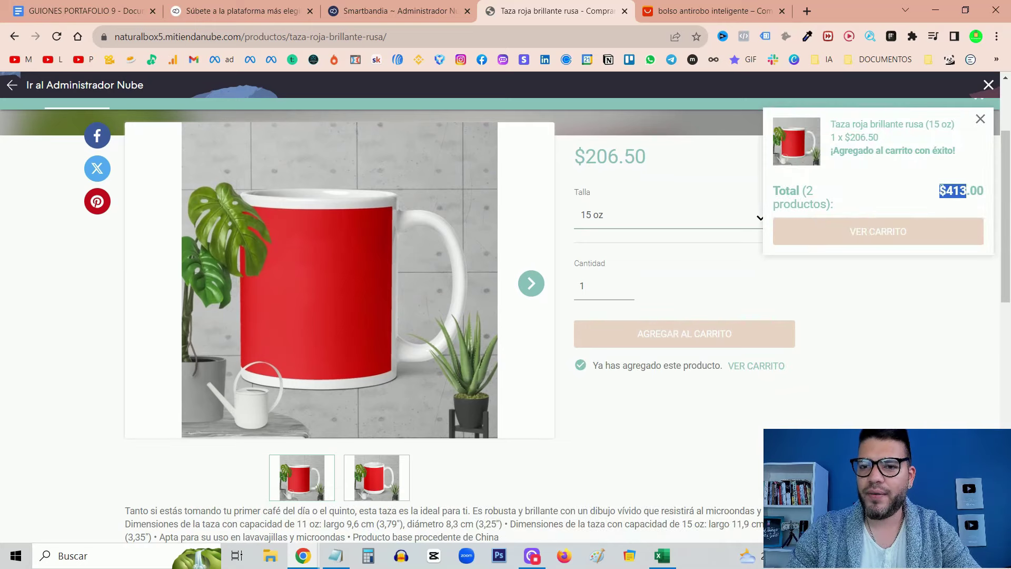
left_click(876, 233)
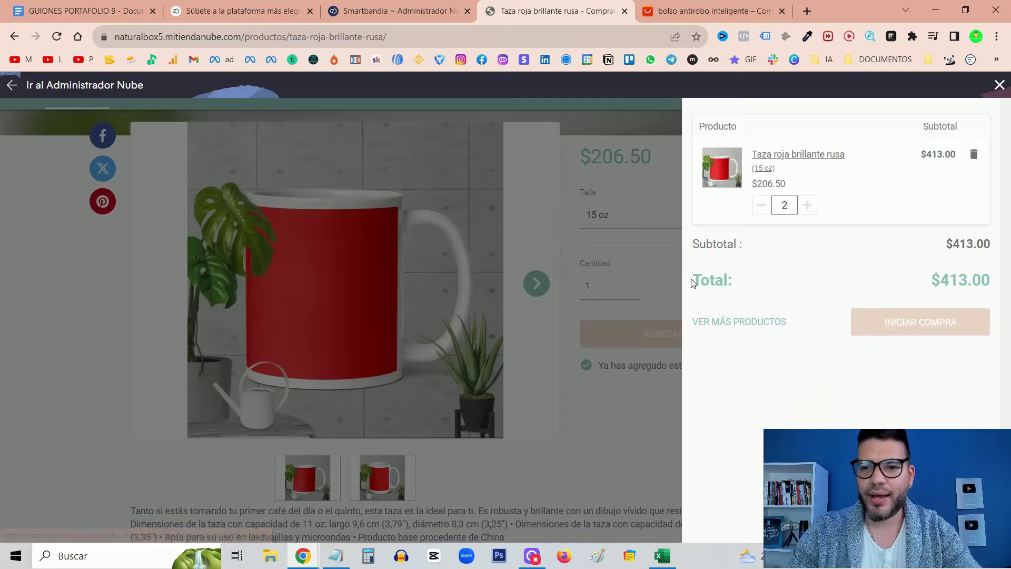
left_click(895, 323)
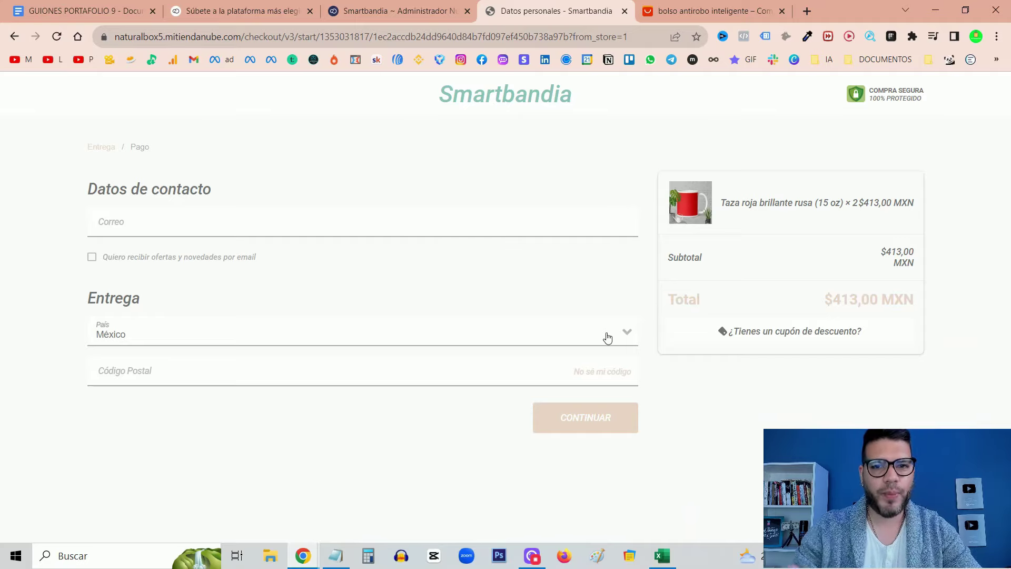
Examine the checkout's email, country and postal code fields and the discount coupon option without filling them in.
left_click(154, 223)
left_click(427, 302)
left_click(158, 353)
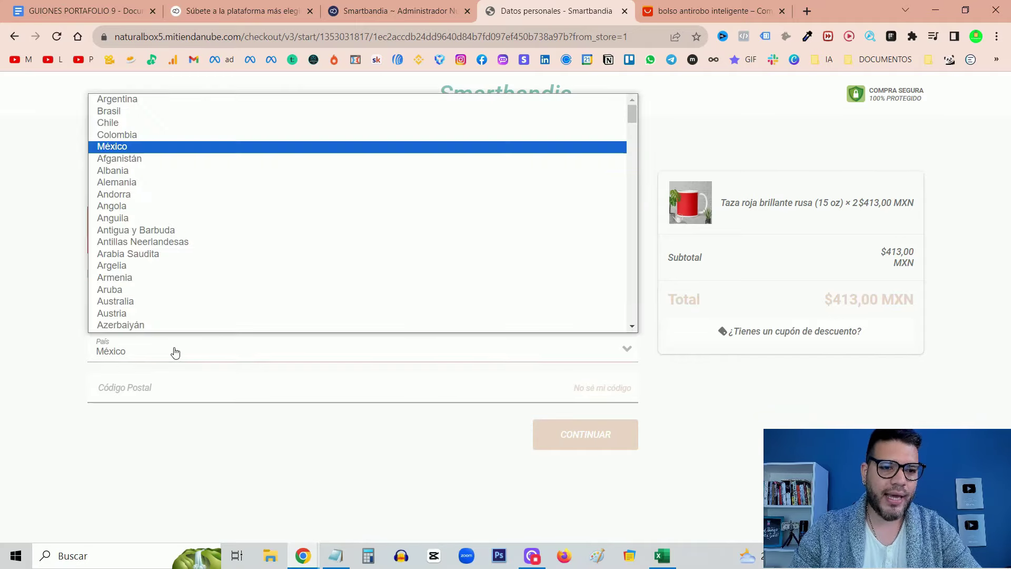
left_click(112, 340)
left_click(126, 387)
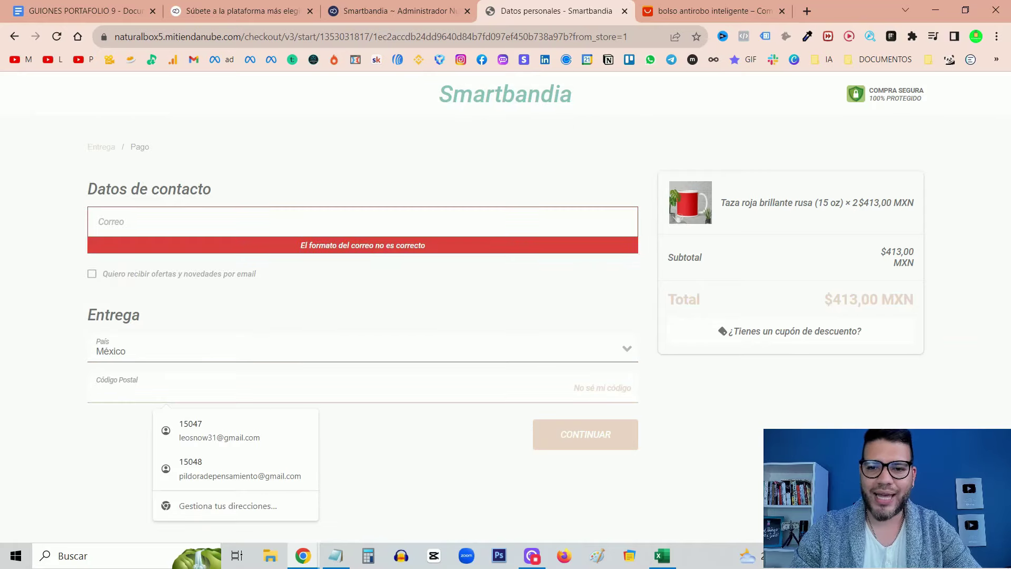
left_click(785, 407)
left_click_drag(785, 397, 828, 339)
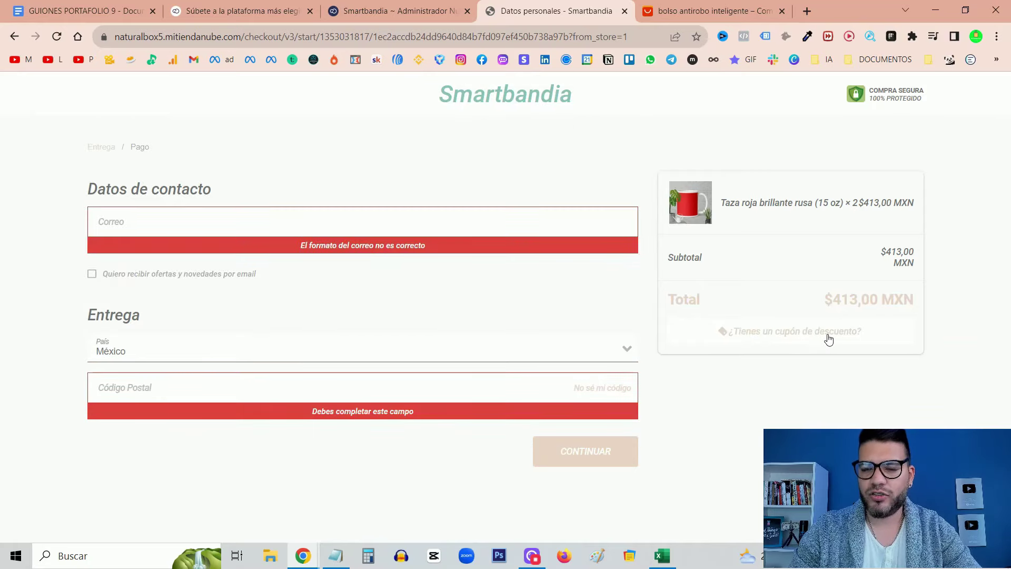
left_click(884, 383)
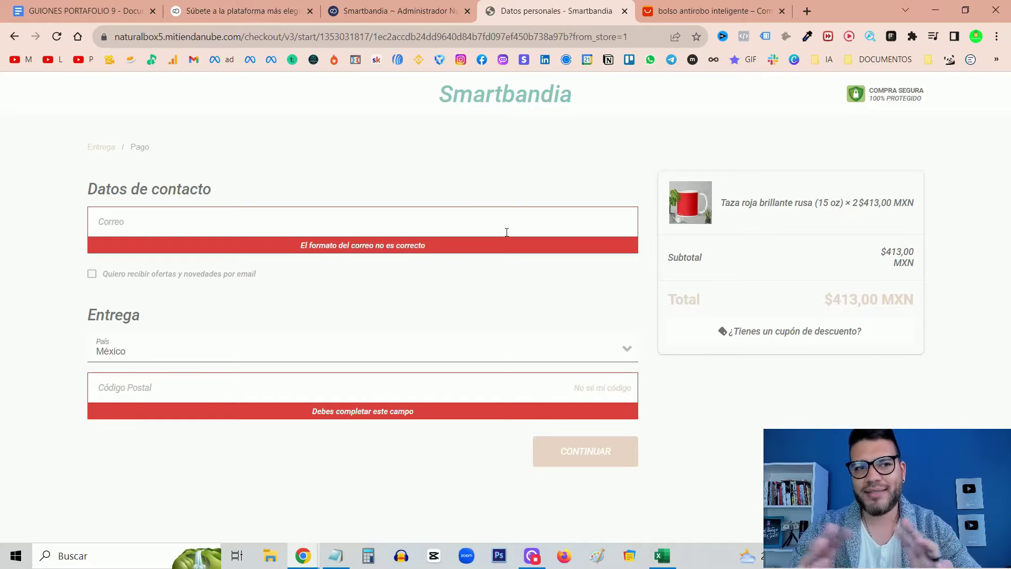
Close the storefront checkout and return to the admin home panel with its store setup tasks.
left_click(625, 11)
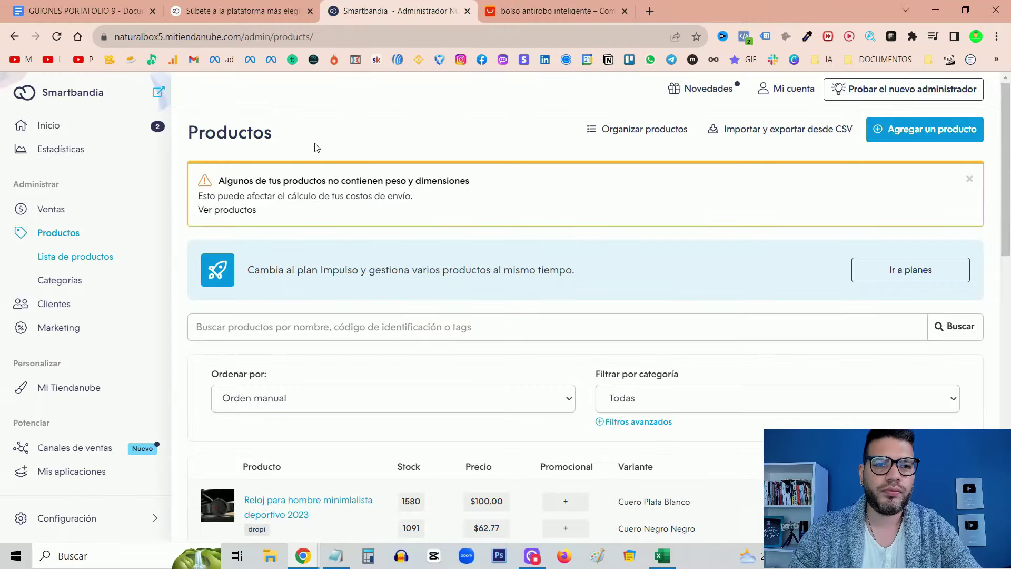
left_click(44, 130)
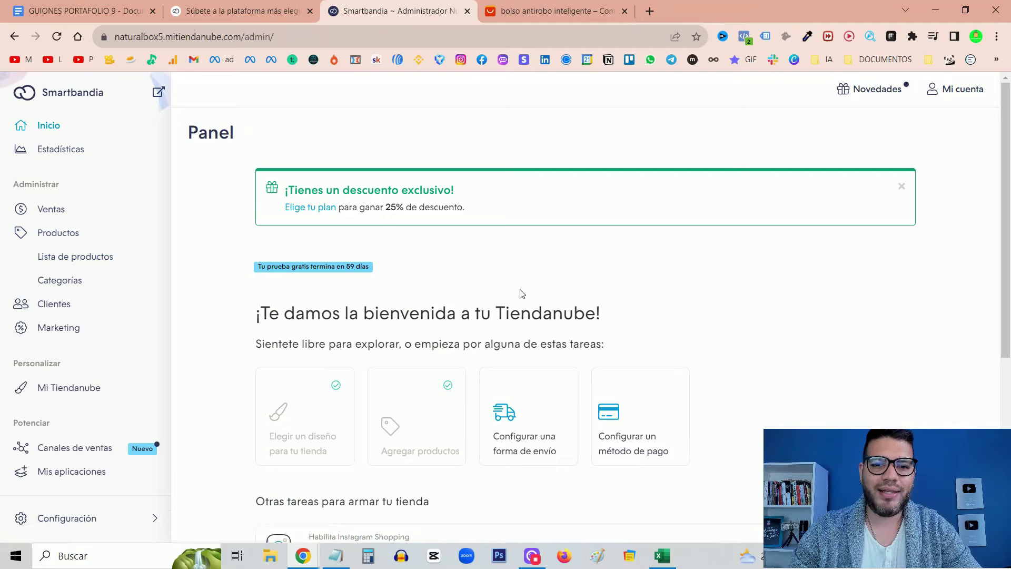
scroll(533, 291, "down", 2)
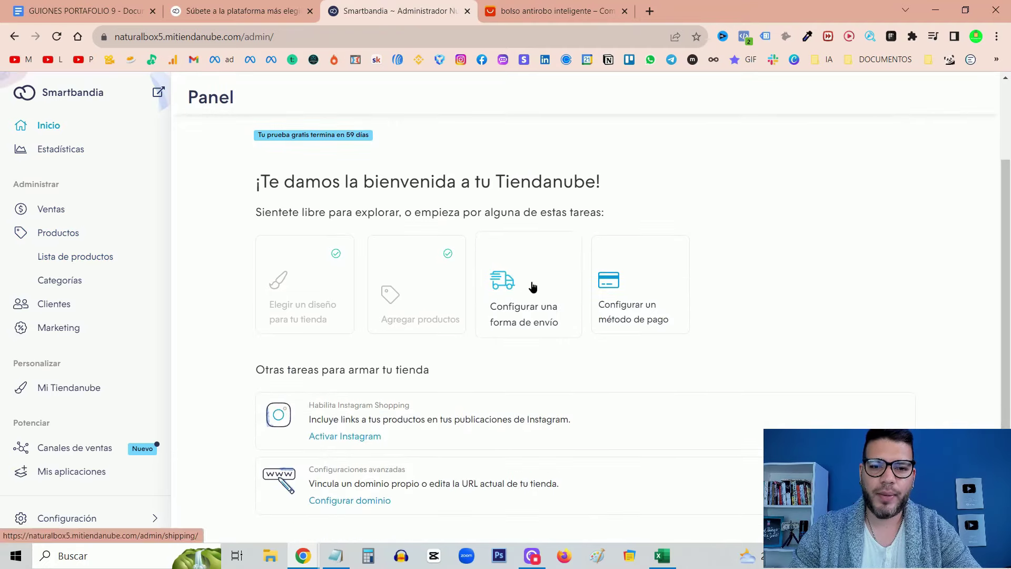